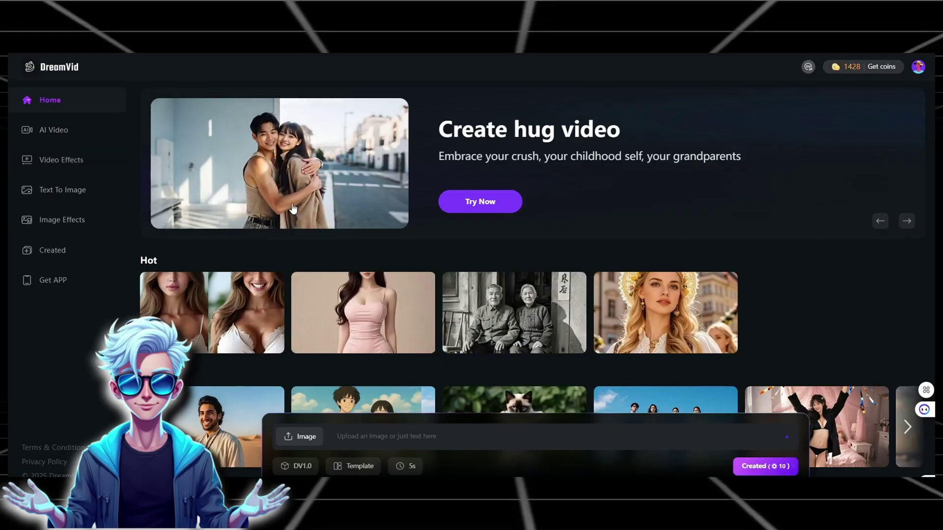
Look over the DreamVid home page, the Text To Image prompt and settings, and the previously generated images in My Library.
scroll(245, 221, down, 3)
scroll(267, 256, up, 3)
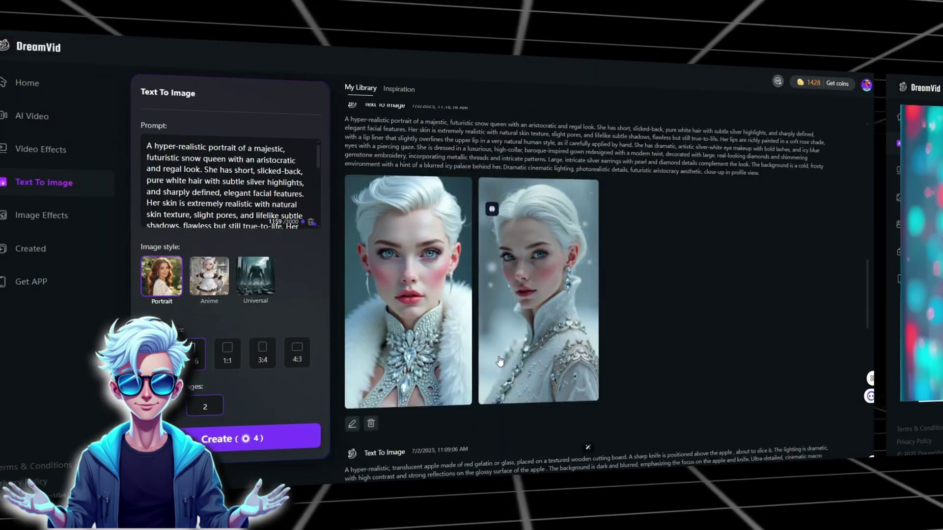
scroll(467, 403, down, 1)
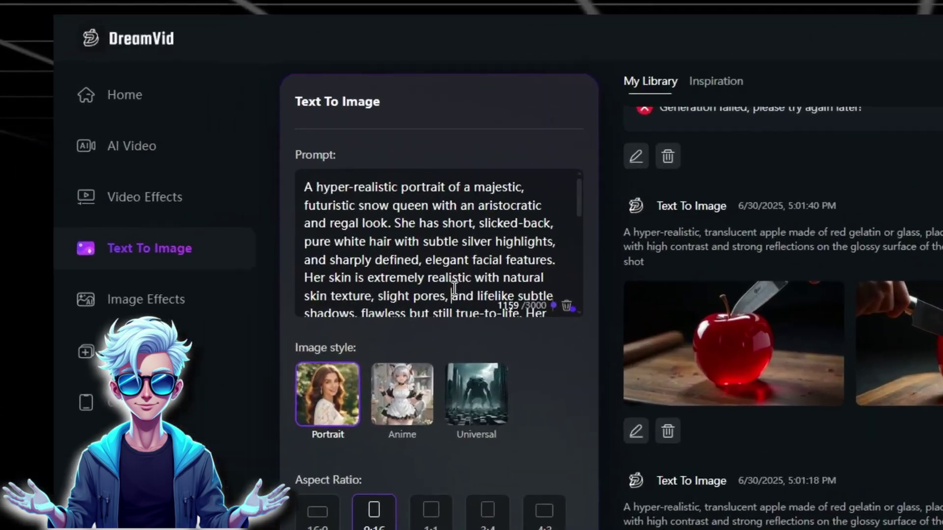
scroll(244, 212, down, 10)
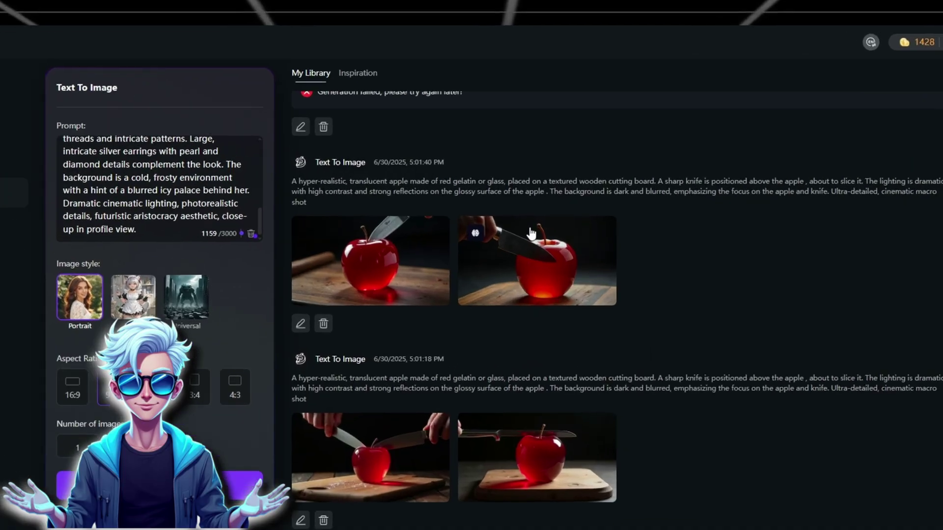
scroll(244, 368, down, 2)
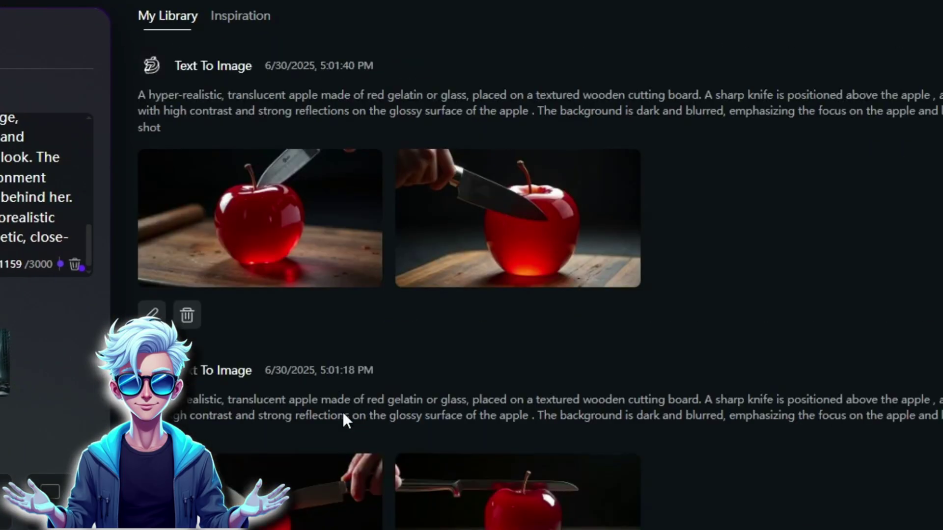
scroll(342, 410, up, 3)
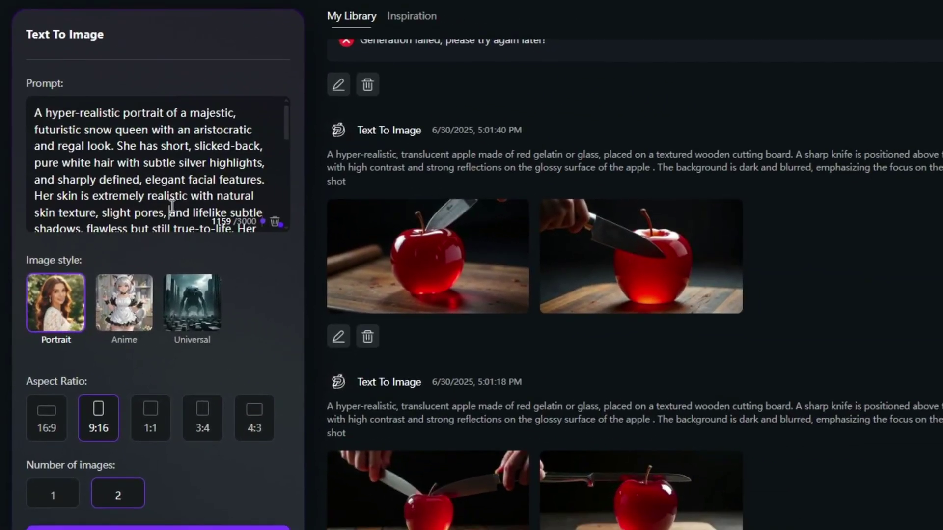
scroll(463, 276, down, 5)
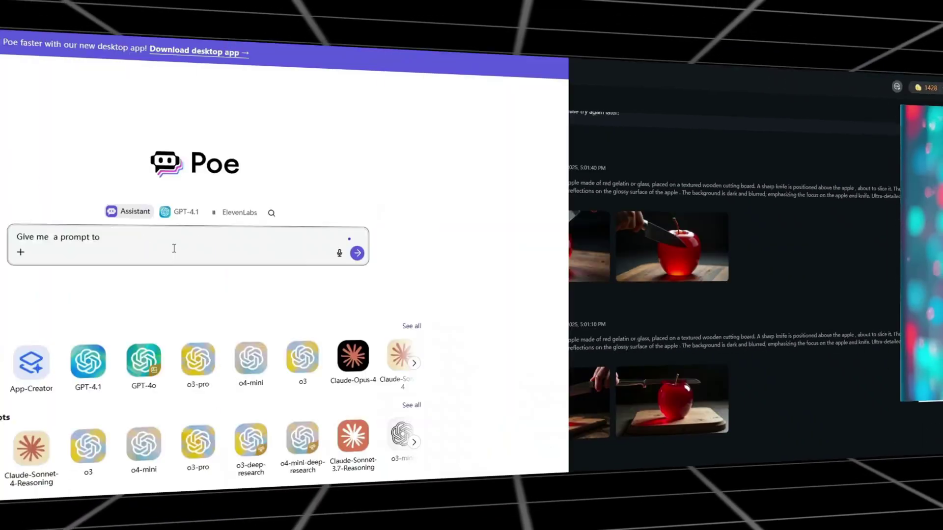
Switch to Poe and ask the Assistant "Give me a prompt about a queen of snow".
text(c)
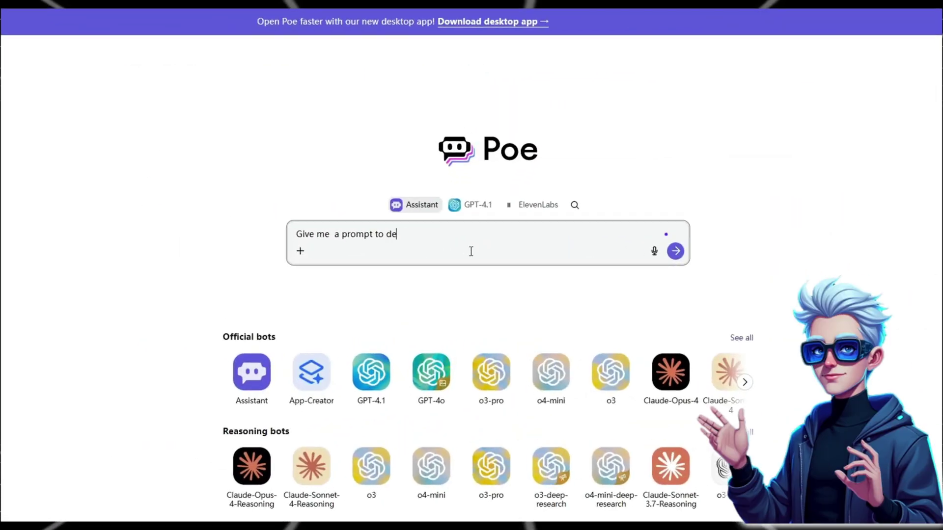
key(BackSpace)
key(BackSpace)
key(BackSpace)
key(BackSpace)
key(BackSpace)
key(BackSpace)
text(about a wo)
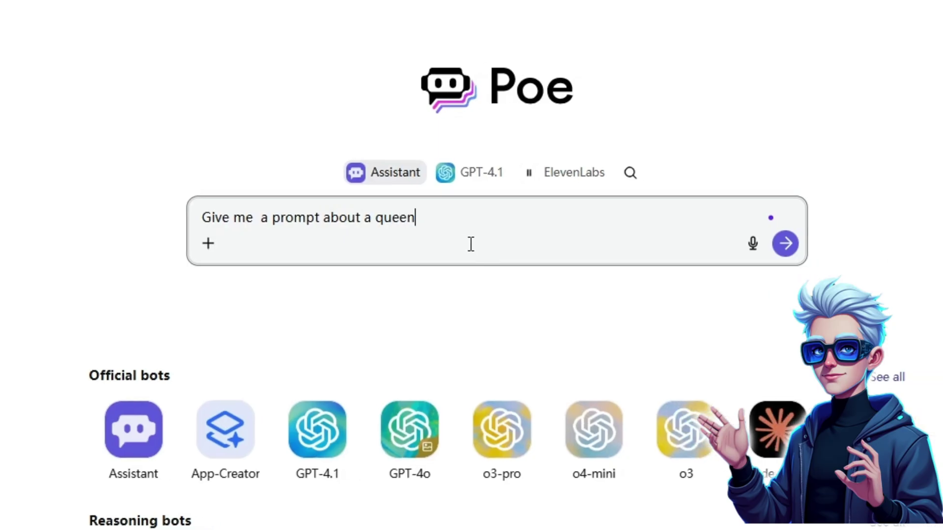
key(Return)
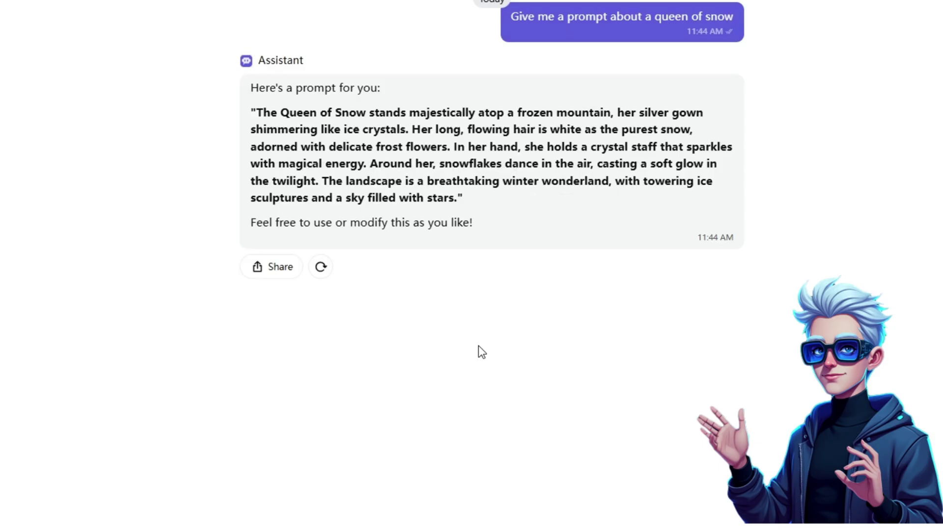
Copy the Queen of Snow prompt from Poe's reply and replace DreamVid's Text To Image prompt with it.
drag(458, 198, 268, 130)
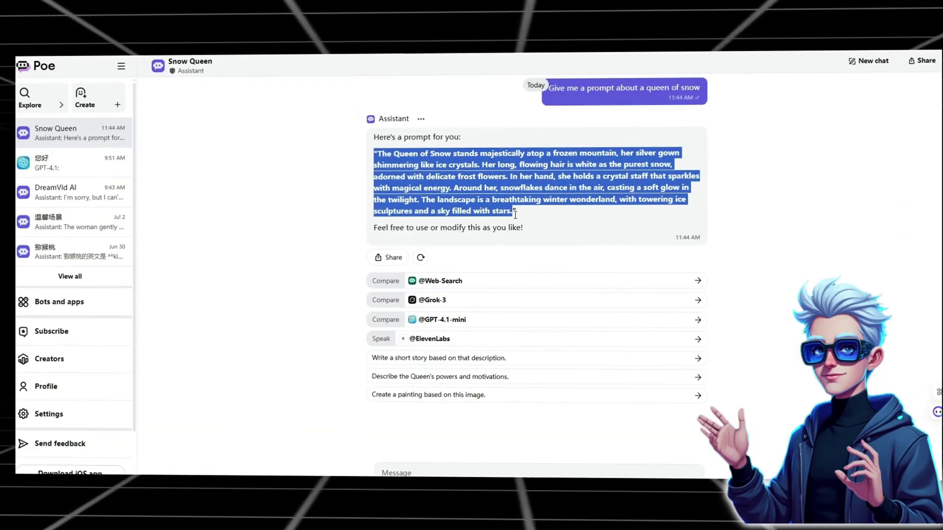
right_click(484, 184)
click(533, 255)
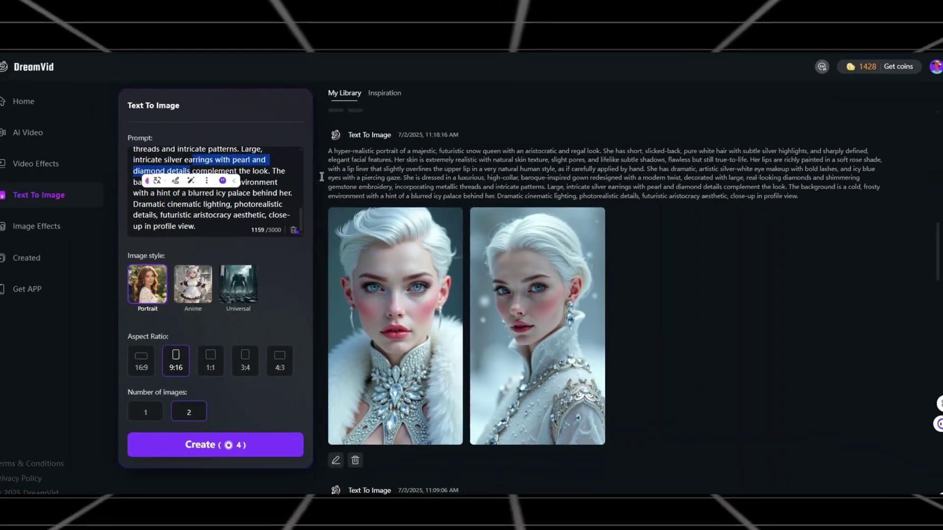
click(244, 180)
key(ctrl+a)
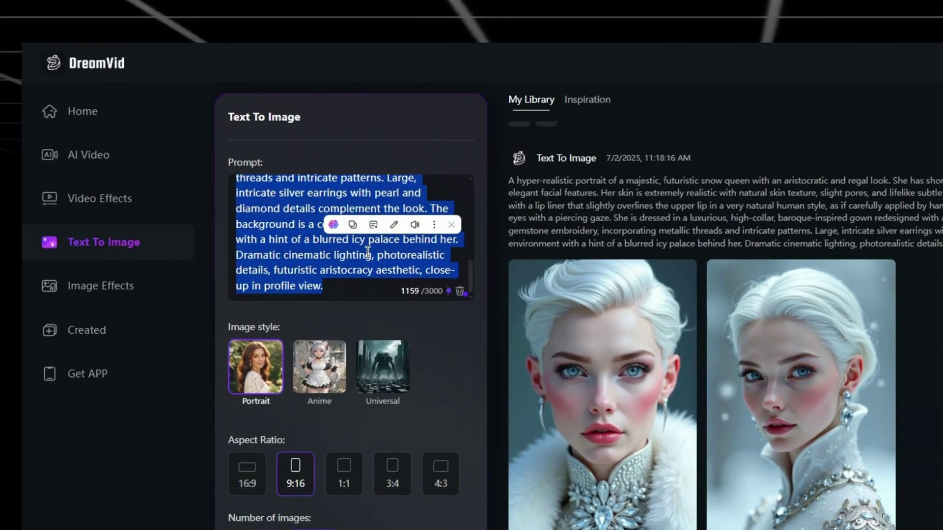
key(ctrl+v)
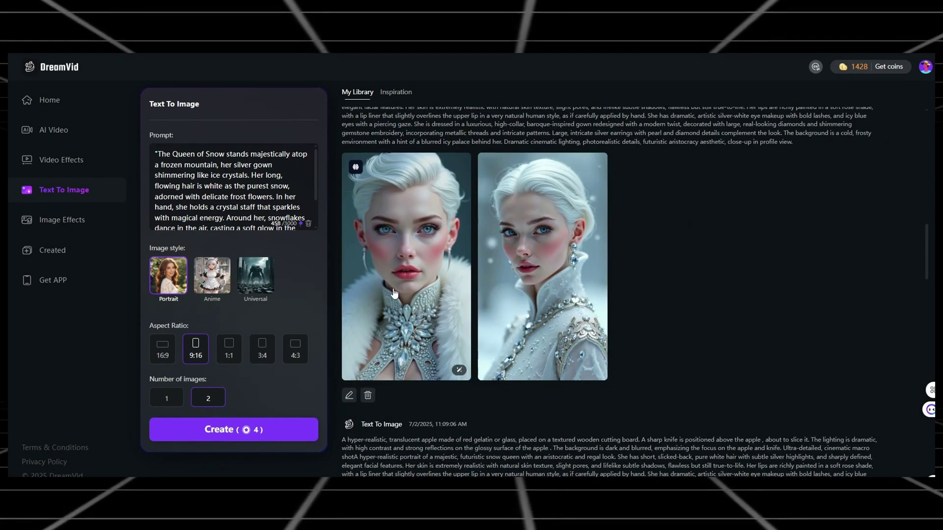
View the two generated snow queen portraits enlarged, flip between them, and close the viewer.
click(740, 218)
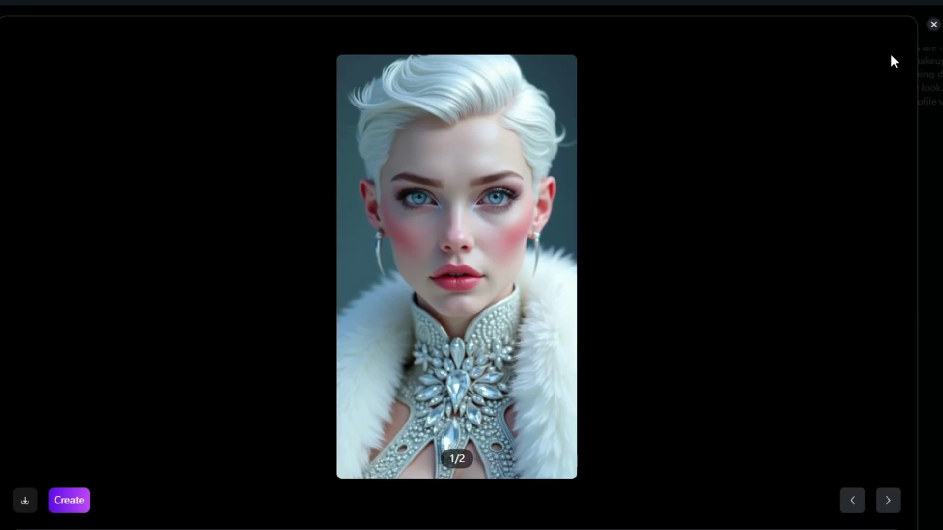
click(747, 396)
click(722, 398)
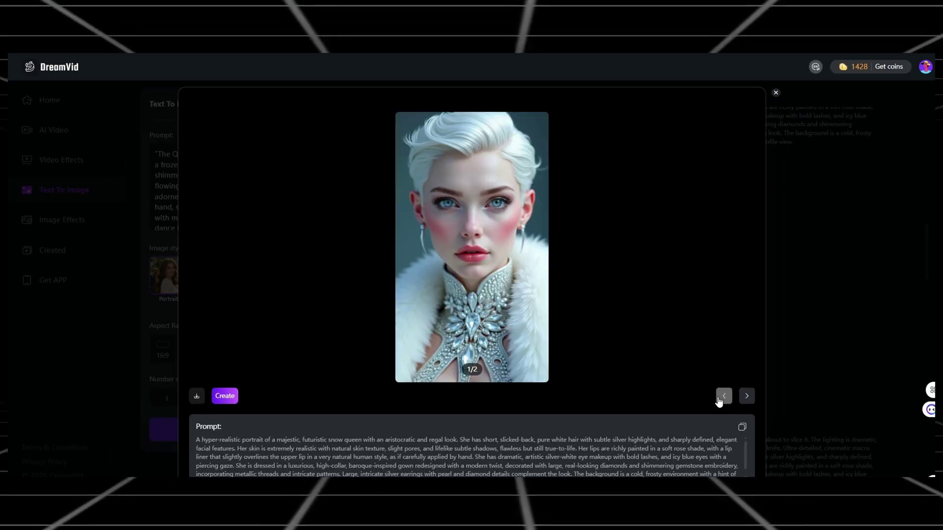
click(746, 396)
click(776, 92)
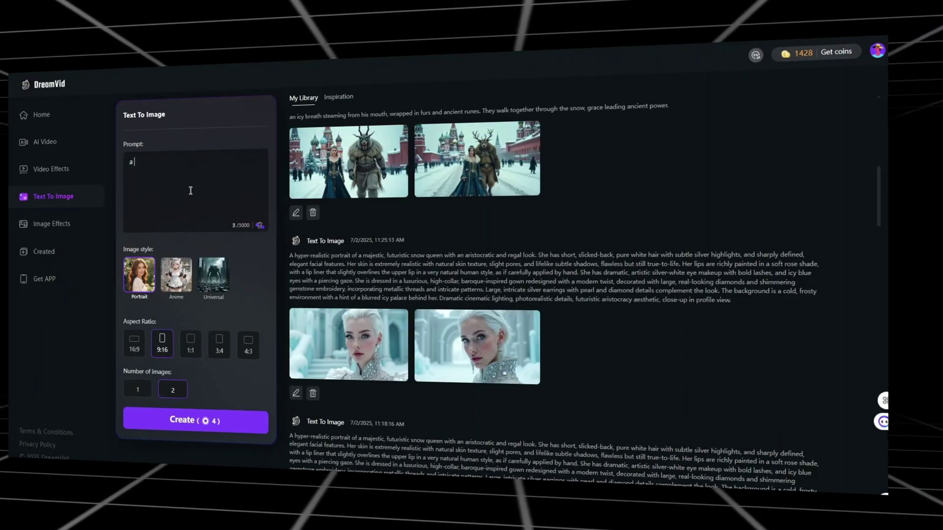
Write the prompt "a hyper realistic portrait of a majestic" for the image and set the aspect ratio to 16:9.
text(a hyper realistic p)
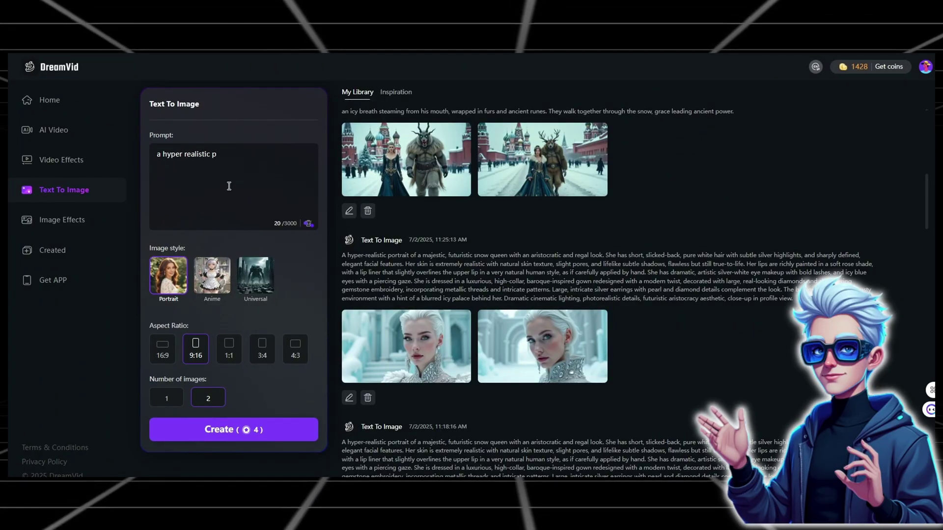
text(of a ma)
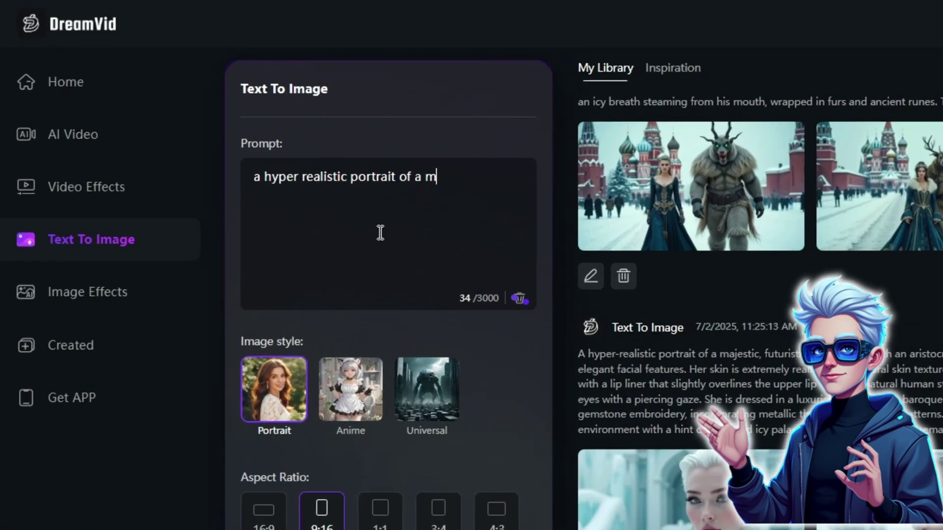
text(stic)
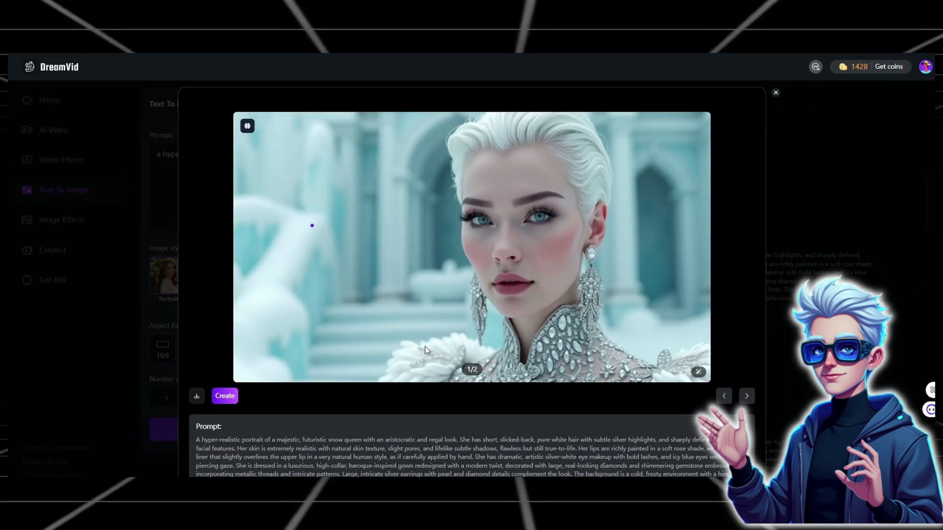
View the enlarged snow queen images in the icy palace and the Red Square images of the woman with the forest demon.
click(747, 398)
click(776, 93)
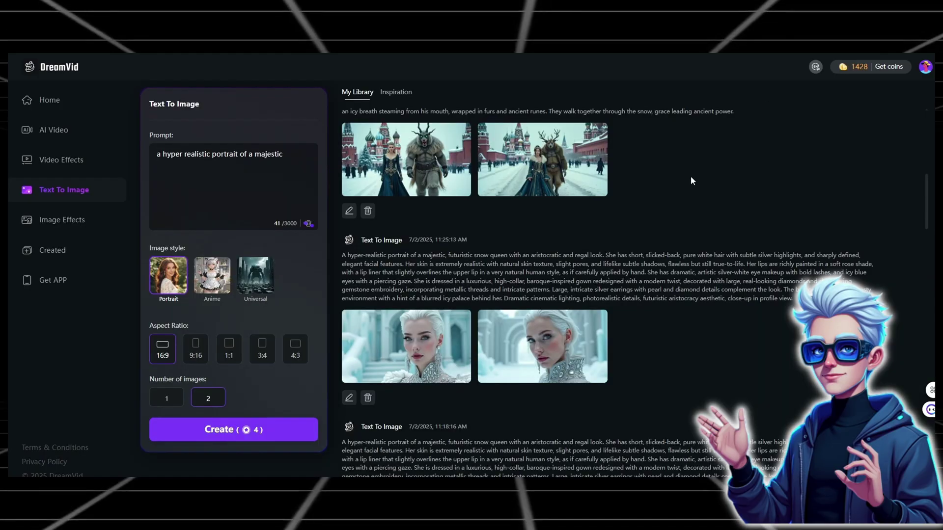
scroll(639, 265, up, 2)
click(399, 265)
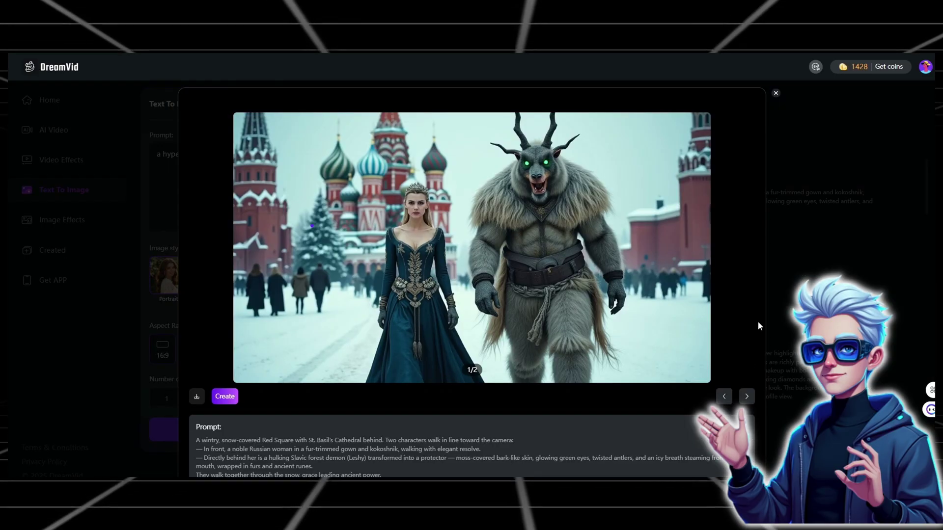
click(746, 397)
click(776, 93)
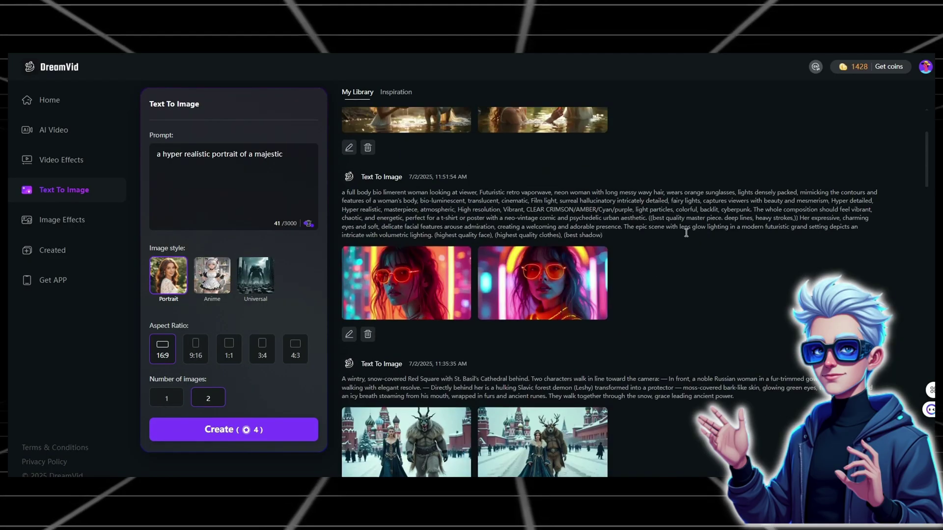
View the neon woman images and the unicorn forest image enlarged, closing the viewer after each.
click(406, 293)
click(776, 93)
click(556, 288)
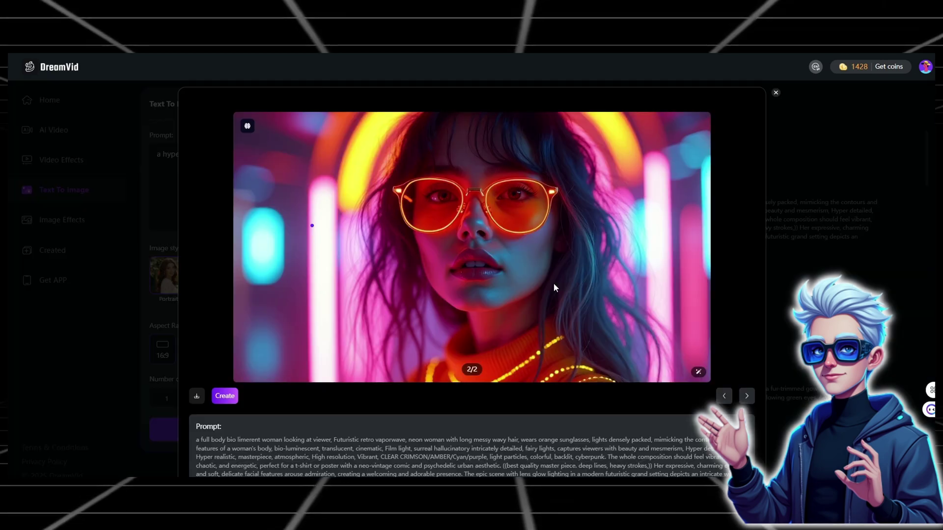
click(775, 96)
click(390, 231)
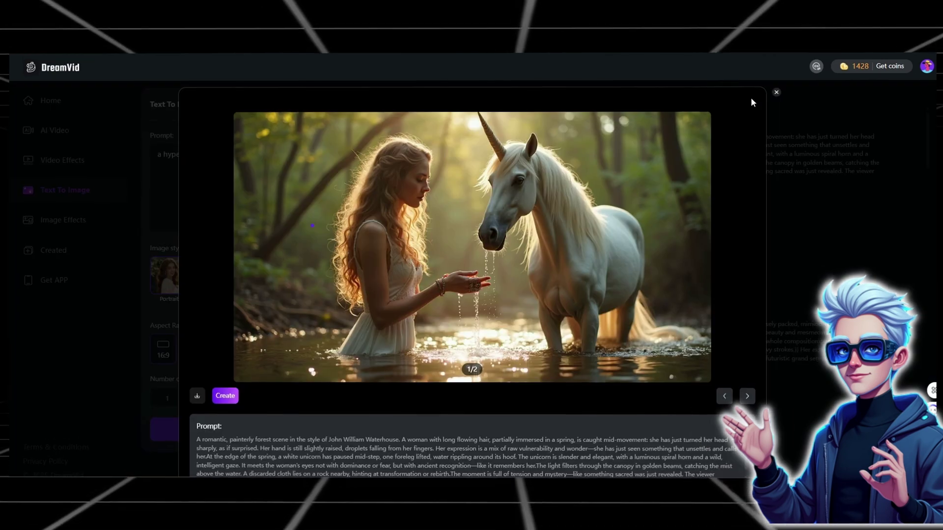
click(774, 94)
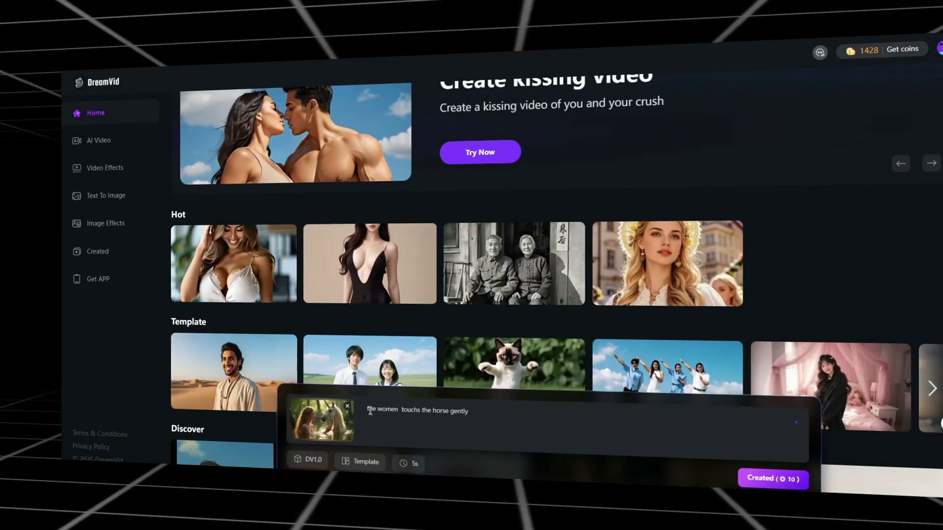
Examine the unicorn image's video prompt "the women touchs the horse gently" on the DreamVid home page.
drag(362, 412, 475, 415)
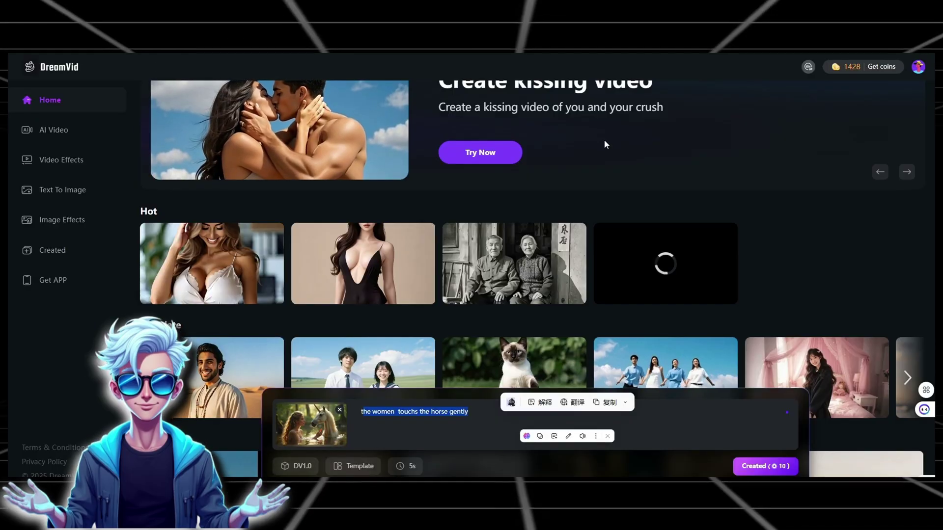
click(732, 147)
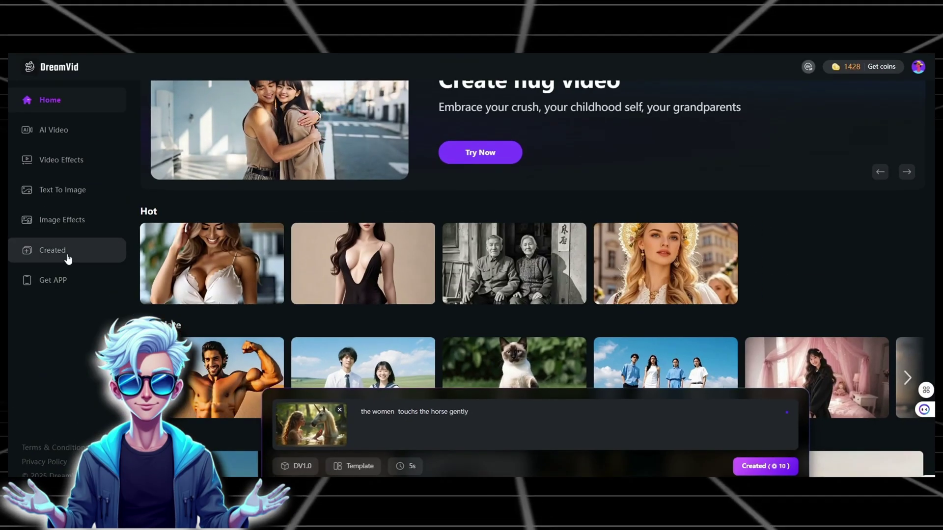
Open the created videos, watch the woman-and-unicorn clip full screen, and select the second video in the list.
click(68, 260)
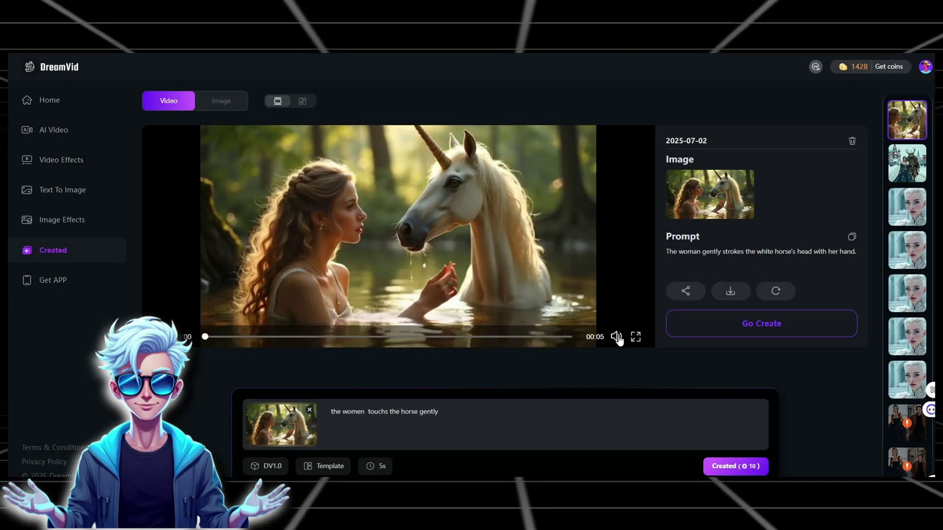
click(635, 337)
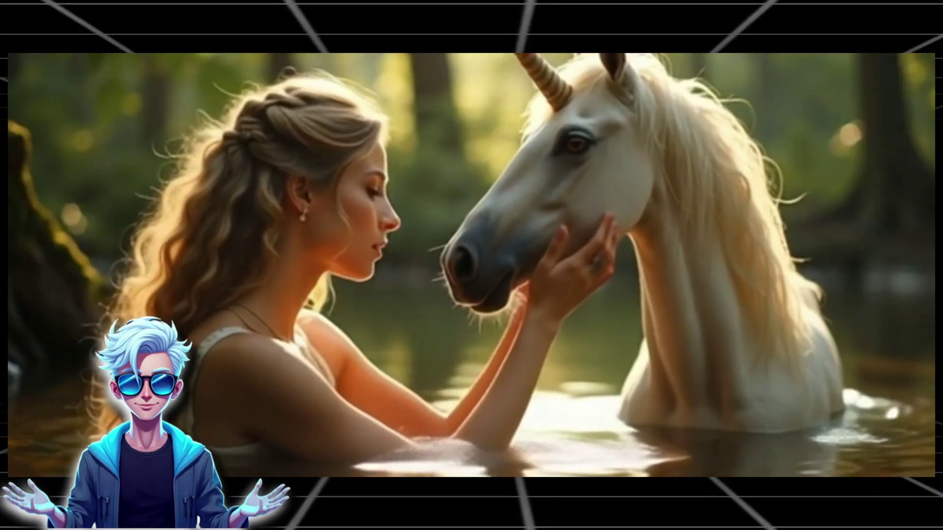
key(Escape)
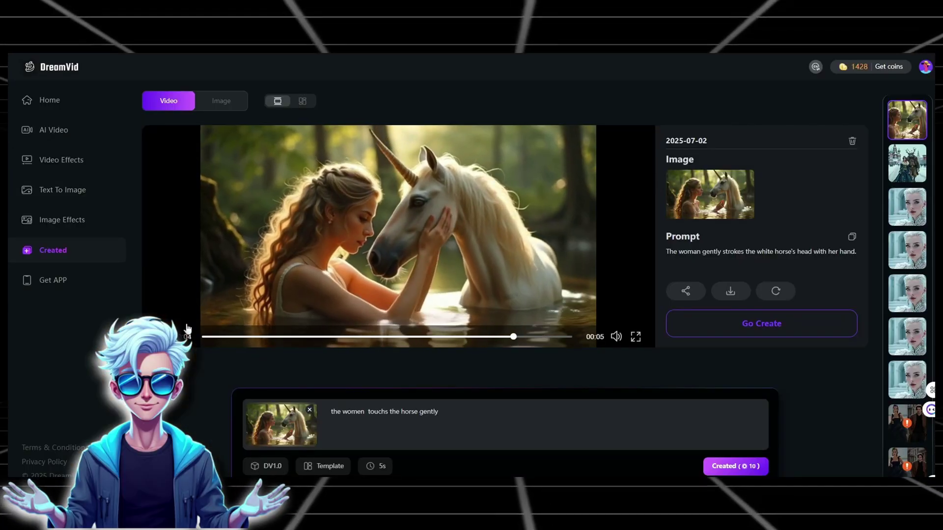
click(907, 163)
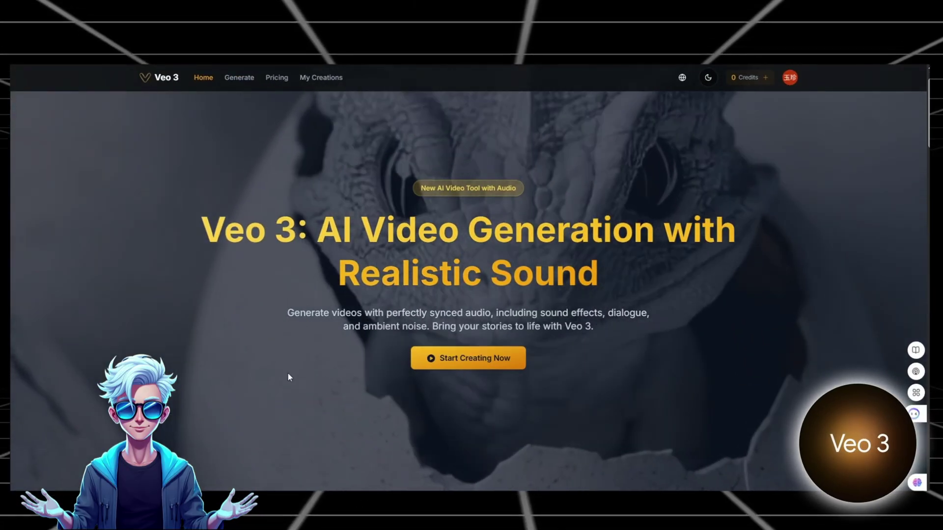
Switch to the Veo 3 site, open its video generator, and view the cartographer preview video full screen.
click(464, 364)
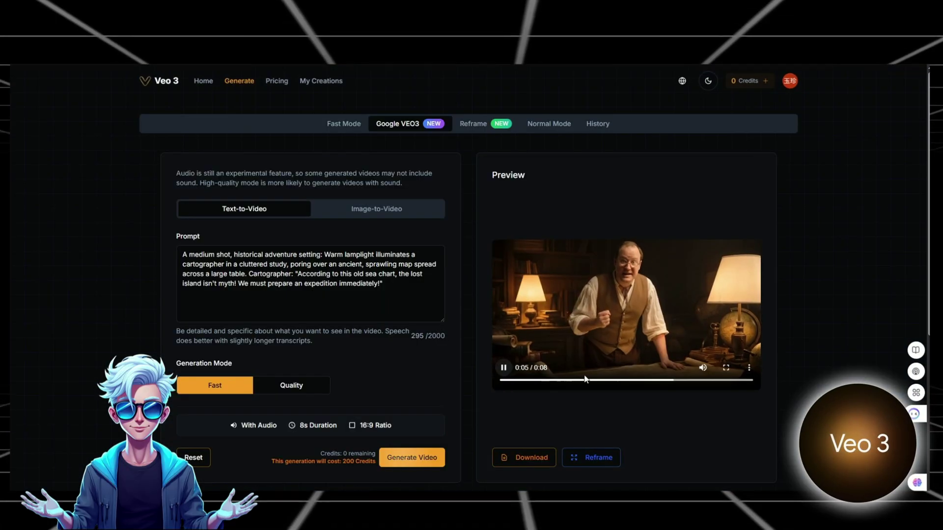
click(725, 368)
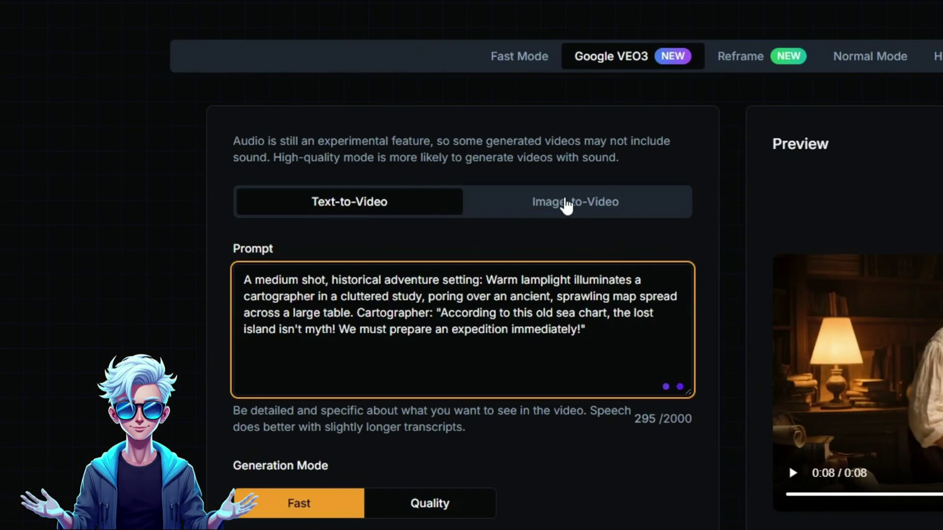
Look at the Image-to-Video upload options, return to Text-to-Video, and examine its generation mode and settings.
click(566, 207)
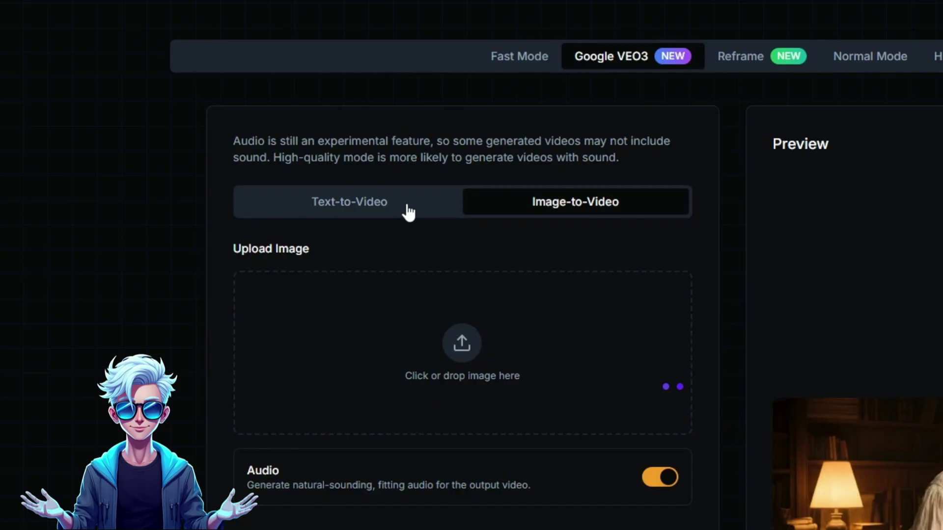
click(407, 212)
scroll(405, 236, down, 3)
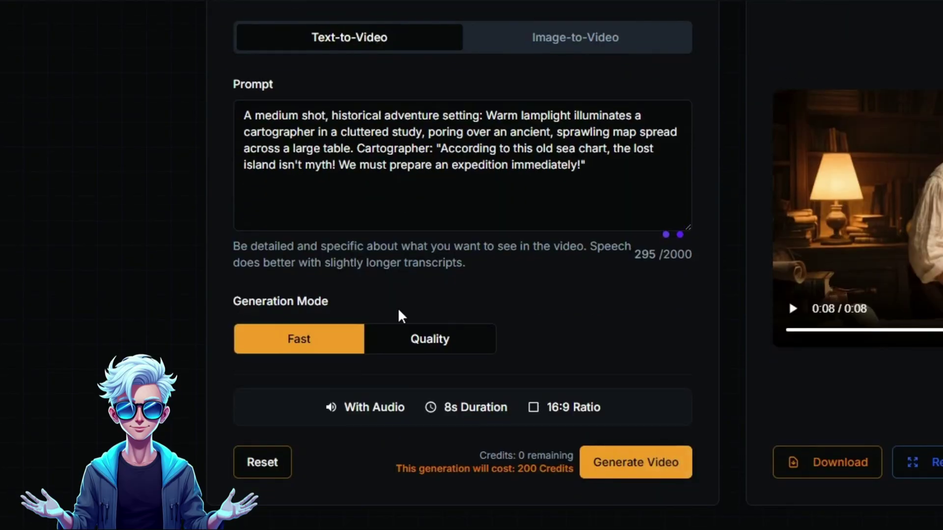
Try to generate the cartographer video, look over the annual pricing plans, and close them.
click(414, 339)
scroll(374, 388, up, 2)
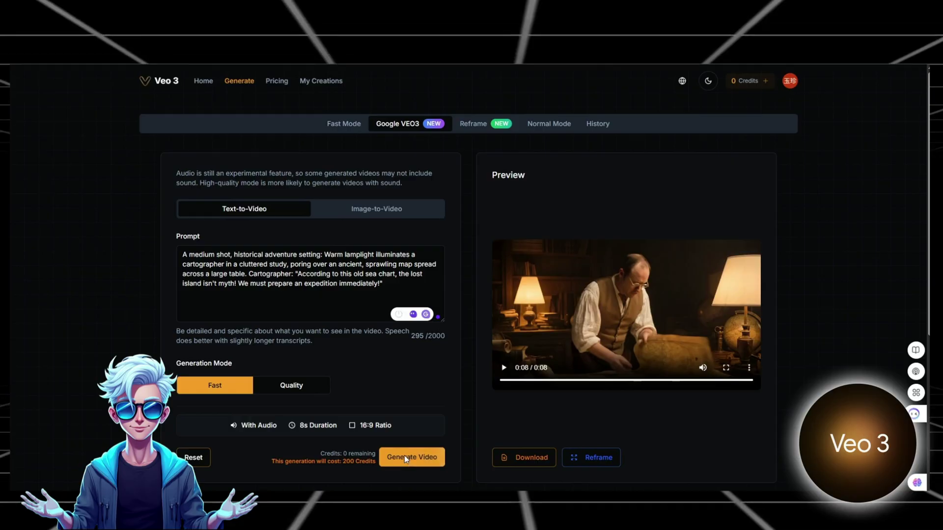
click(404, 455)
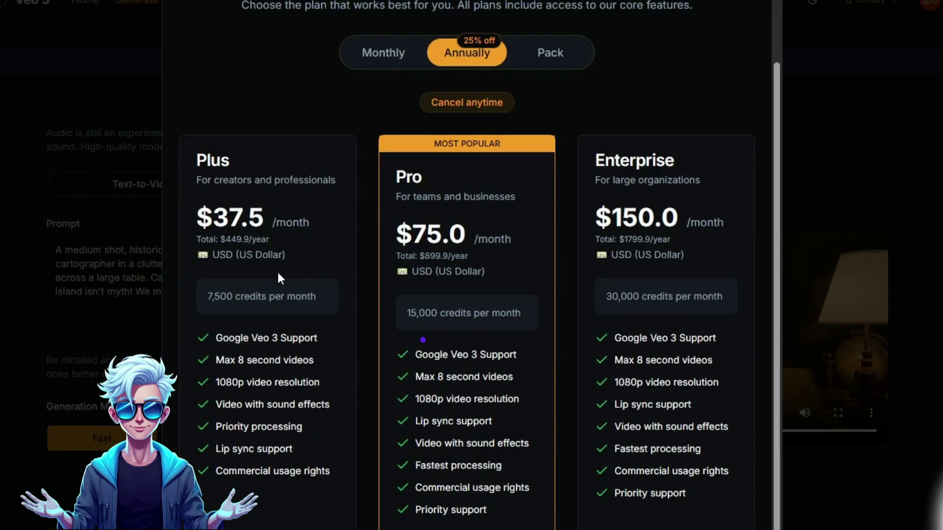
scroll(539, 324, up, 2)
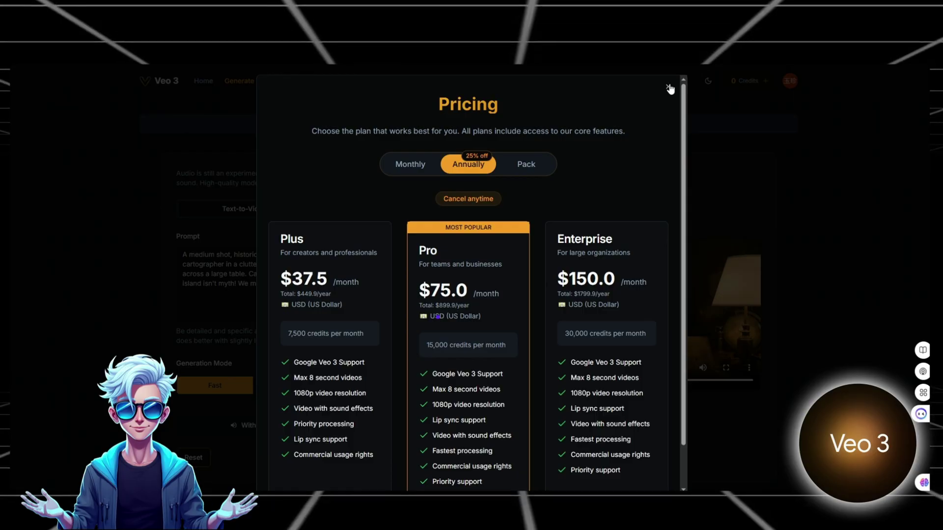
click(668, 87)
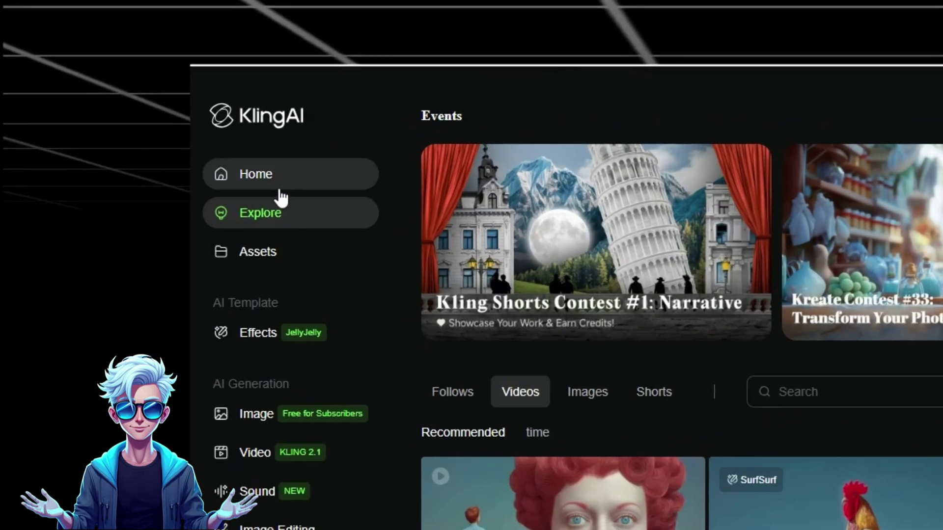
Switch to the KlingAI site, open its home page, and browse the featured creations.
click(271, 204)
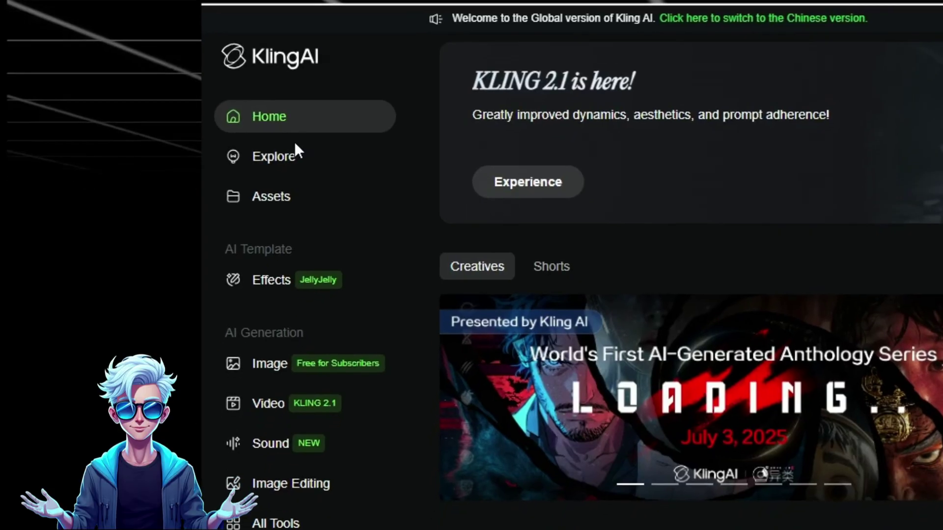
scroll(362, 167, down, 10)
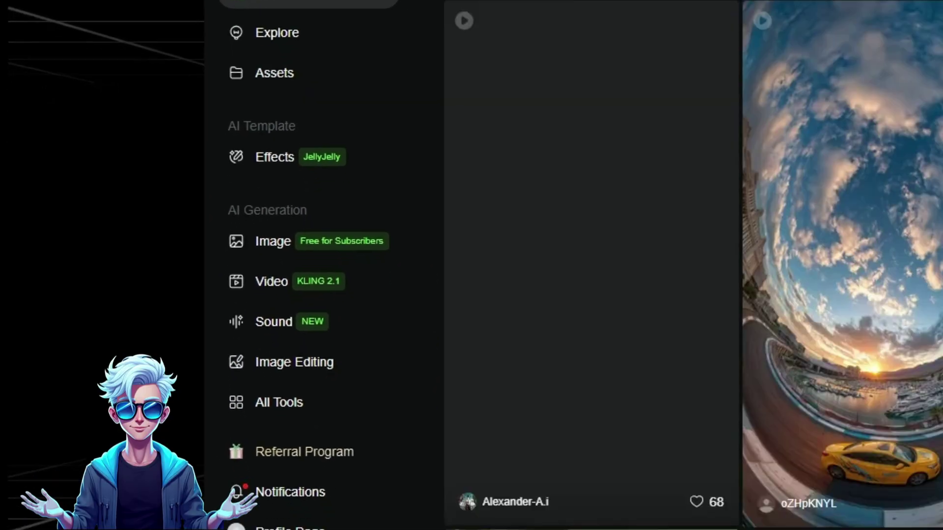
scroll(884, 326, down, 5)
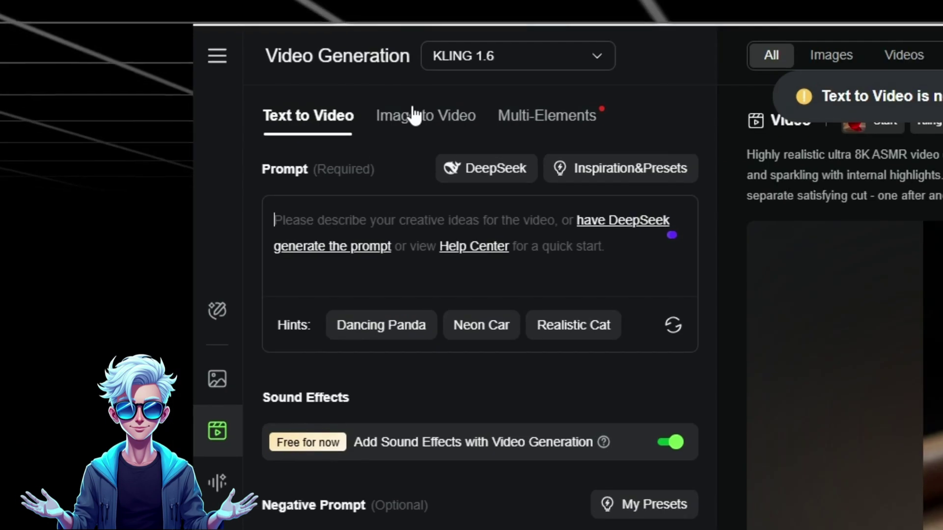
View the Image to Video mode, return to Text to Video, and enter the "Highly realistic ultra 8K ASMR video" prompt about slicing a glass apple.
click(414, 115)
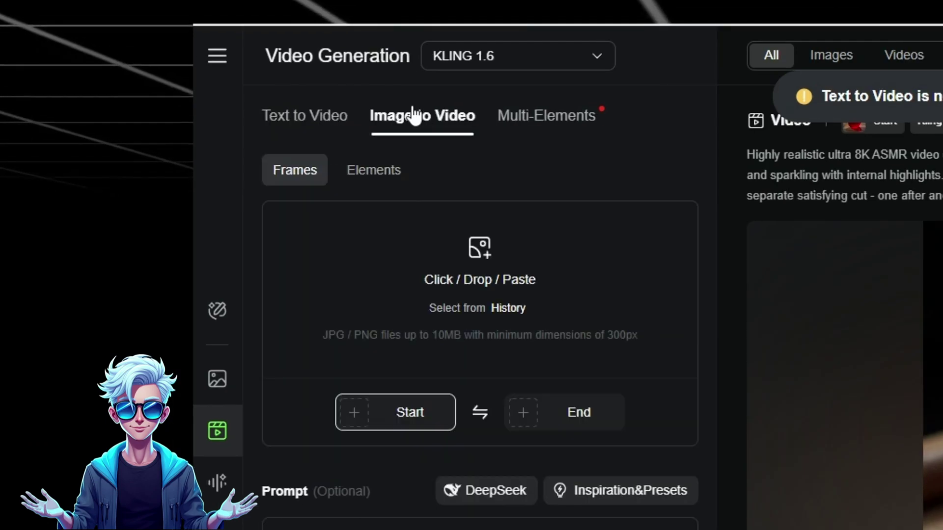
click(323, 123)
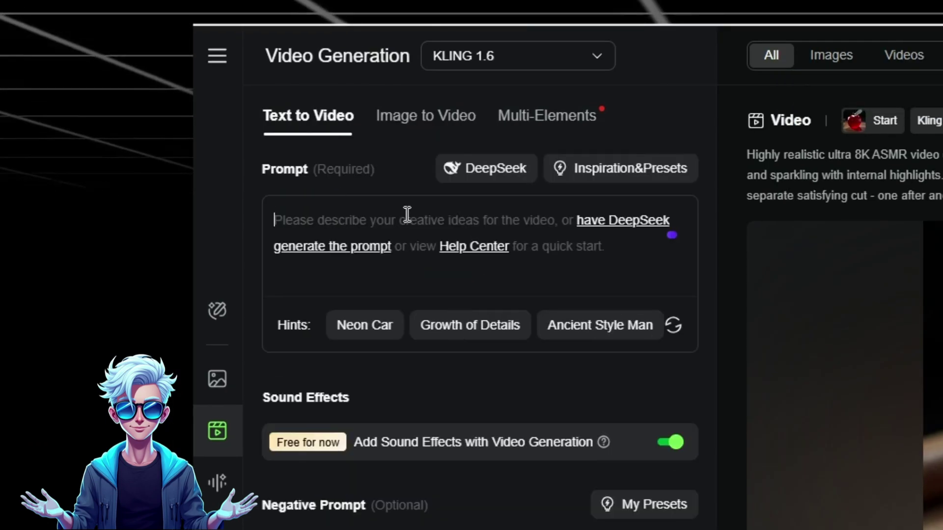
click(361, 211)
text(Highly realistic ultra 8K ASMR video of a human hand slicing a hyper-detailed, glass sculpture of an (apple) on a wooden cutting board. The object resembles glossy blown glass — reflective, slightly tinted, and sparkling with internal highlights. The camera is in close-up with shallow depth of field, capturing cinematic lighting7AKand detailed glass textures. The knife moves smoothly and deliberately, making one separate satisfying cut - one after another - creating 1 clean, evenly spaced slices. Each stroke feels precise and crisp, with realistic slicing sound and natura motion. The sliced pieces gently separate, glimmering like cut crystal. Within the slices you see crystal glass like prism in the lemon slice. background distractions, same iconic camera angle as professional food ASMR videos.)
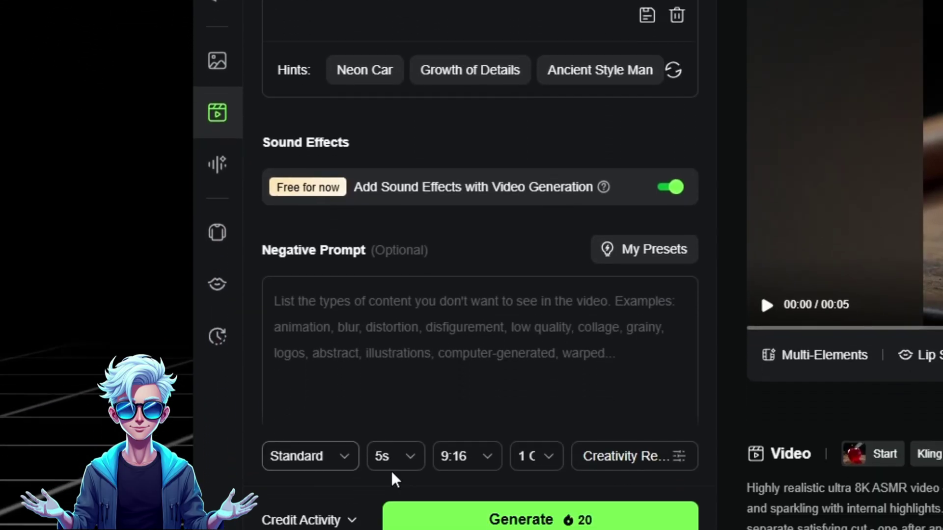
Examine the quality mode, duration, aspect ratio, output count and creativity-relevance options for the Kling video.
click(303, 457)
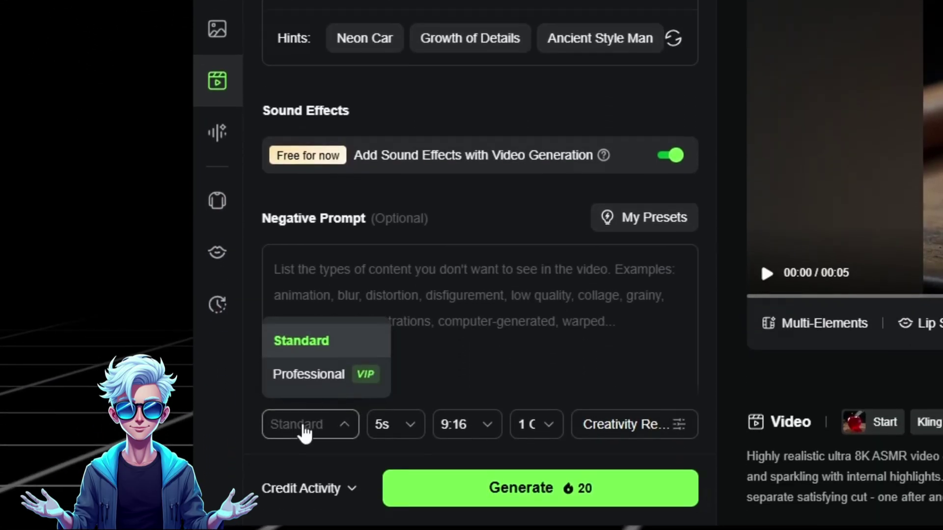
click(410, 458)
click(457, 431)
click(538, 425)
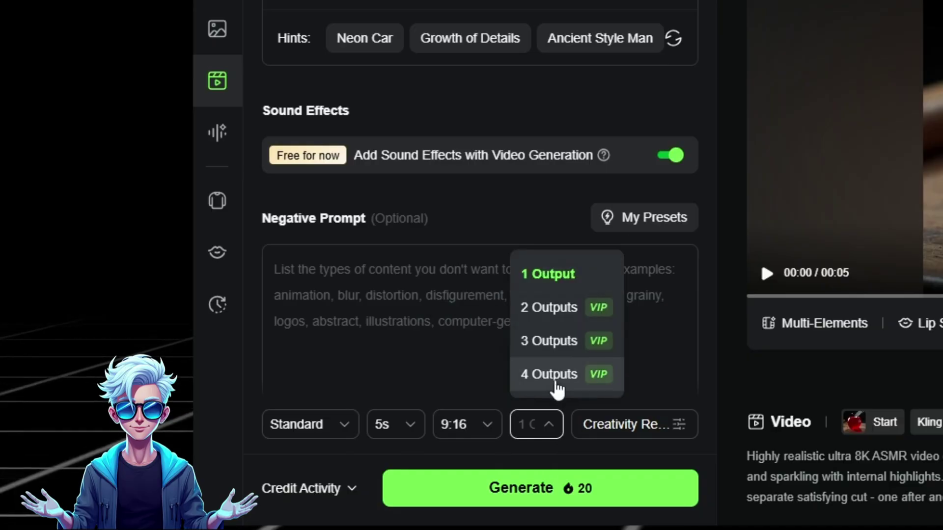
click(624, 426)
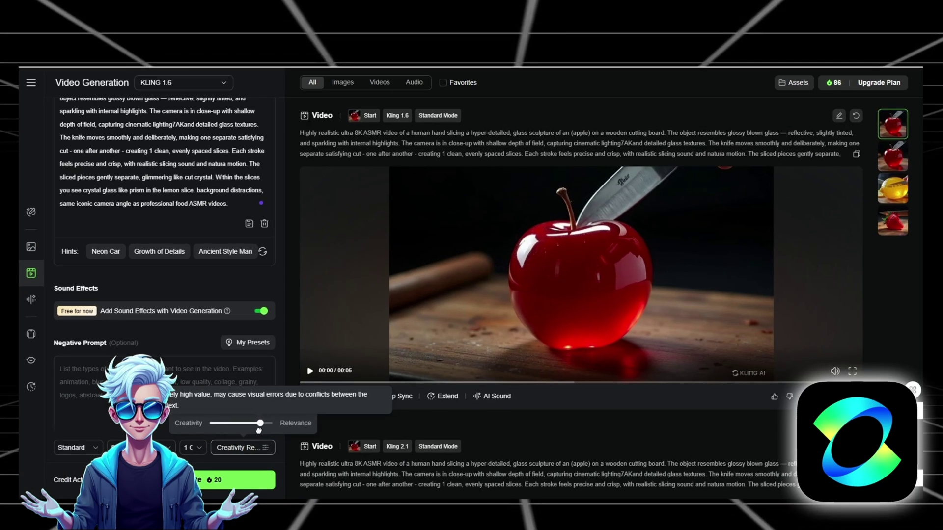
Play the Kling 1.6 glass apple video and watch it full screen twice.
scroll(165, 246, up, 2)
click(308, 372)
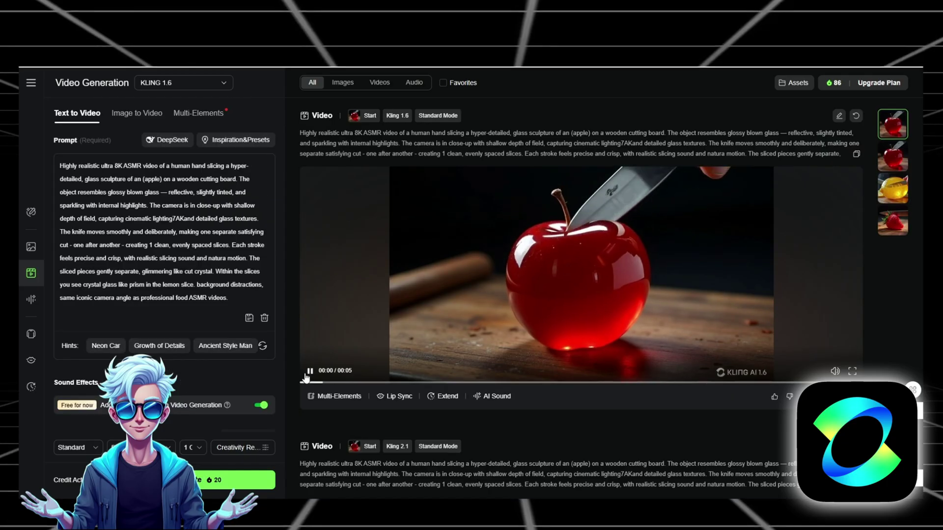
click(852, 372)
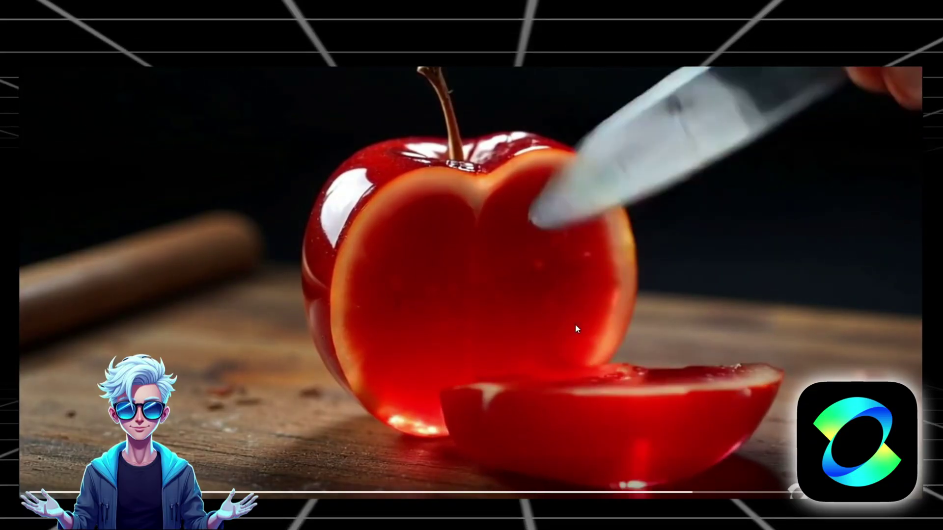
key(Escape)
click(319, 360)
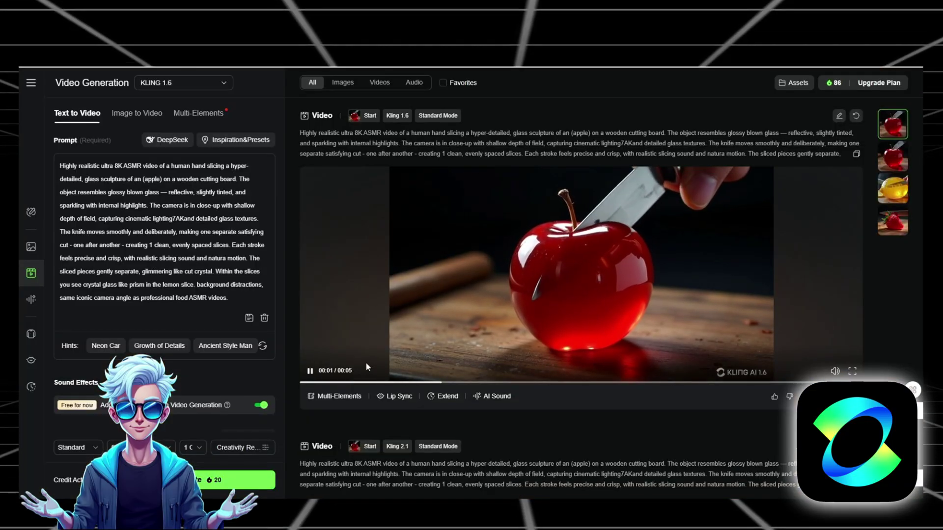
click(851, 372)
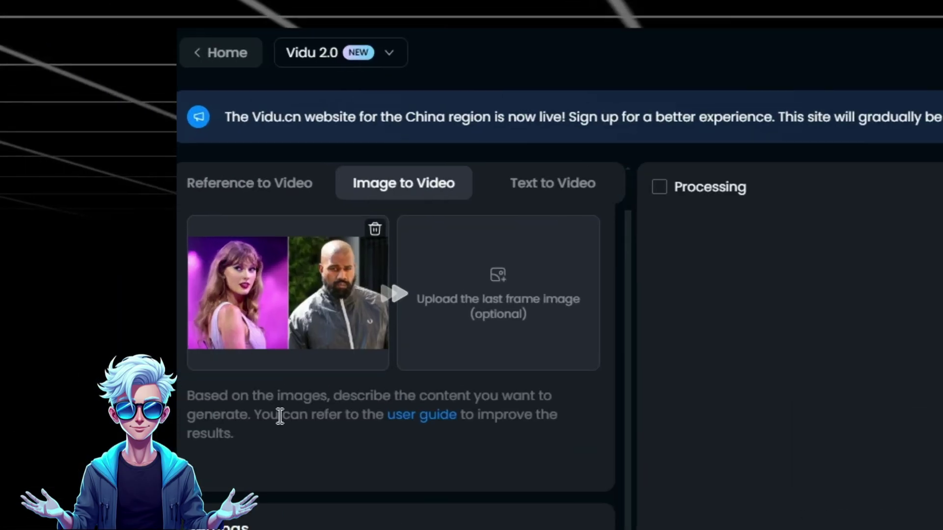
Switch to Vidu and enter the prompt "make them kiss" for the uploaded two-person image in Image to Video.
click(280, 417)
text(make )
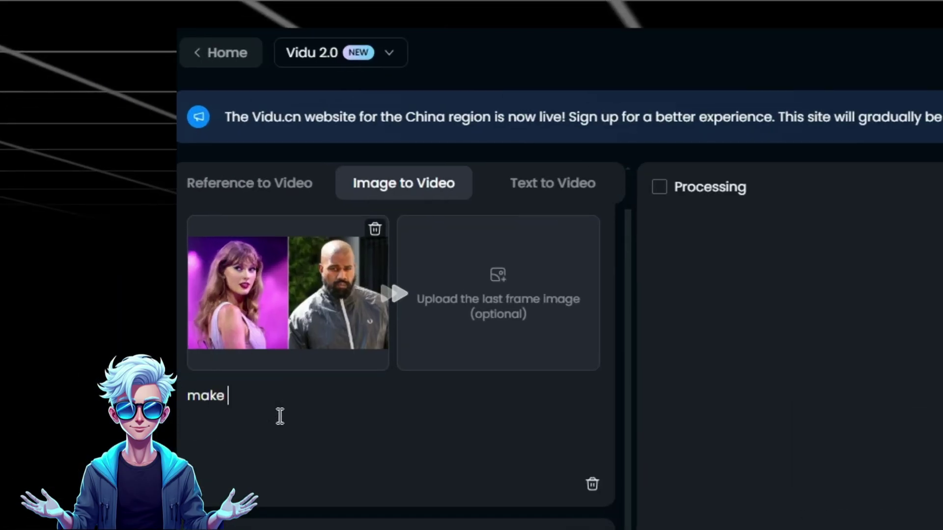
text(them kiss)
Look through the Vidu generation settings, then play and replay the generated "make them kiss" clip.
scroll(280, 416, down, 7)
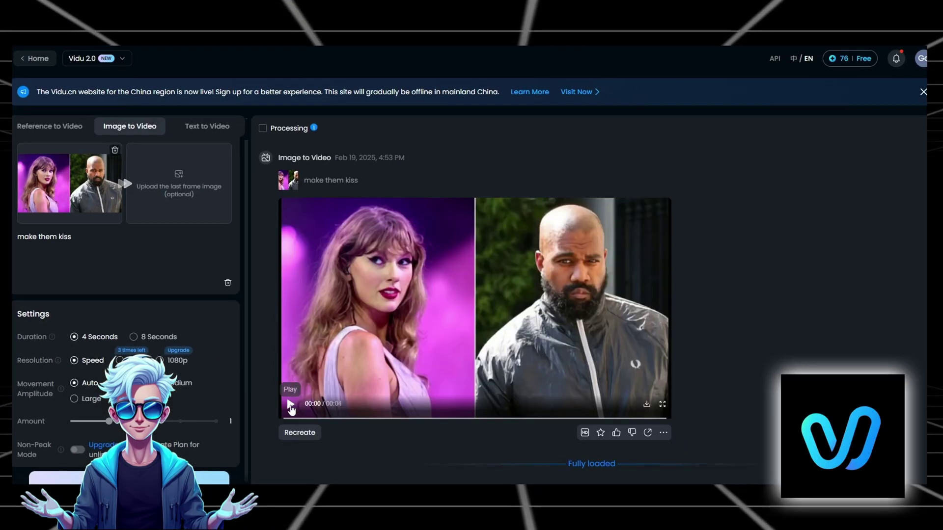
click(291, 405)
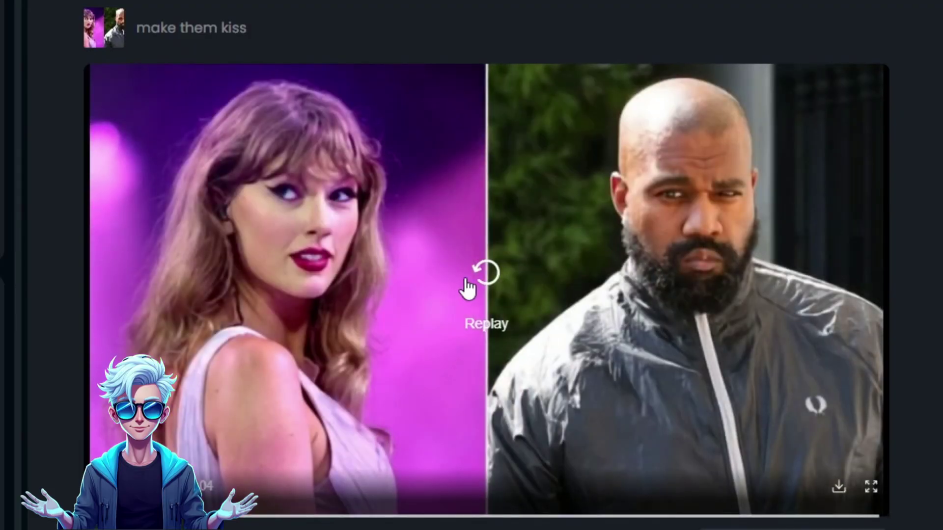
click(467, 289)
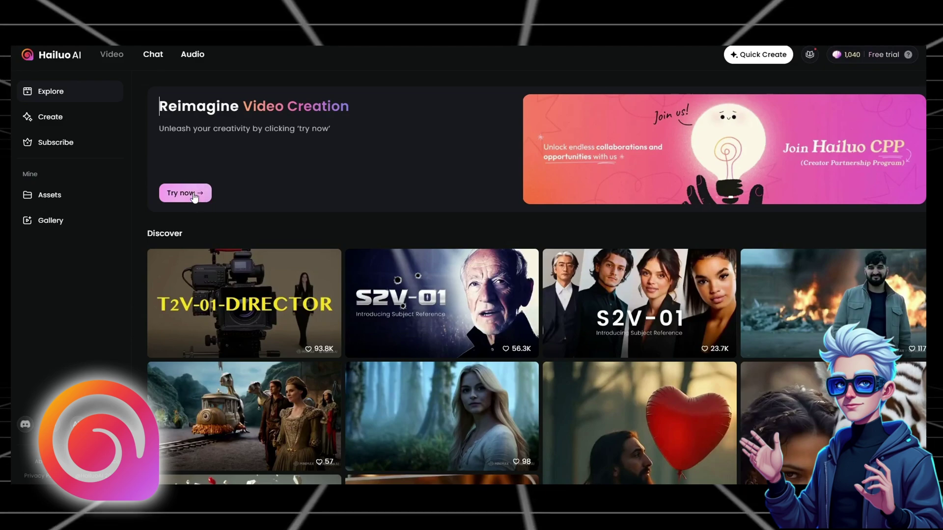
Switch to Hailuo AI, upload the Thanos and Iron Man image for Image to Video, and highlight the prompt "make them kiss".
click(197, 193)
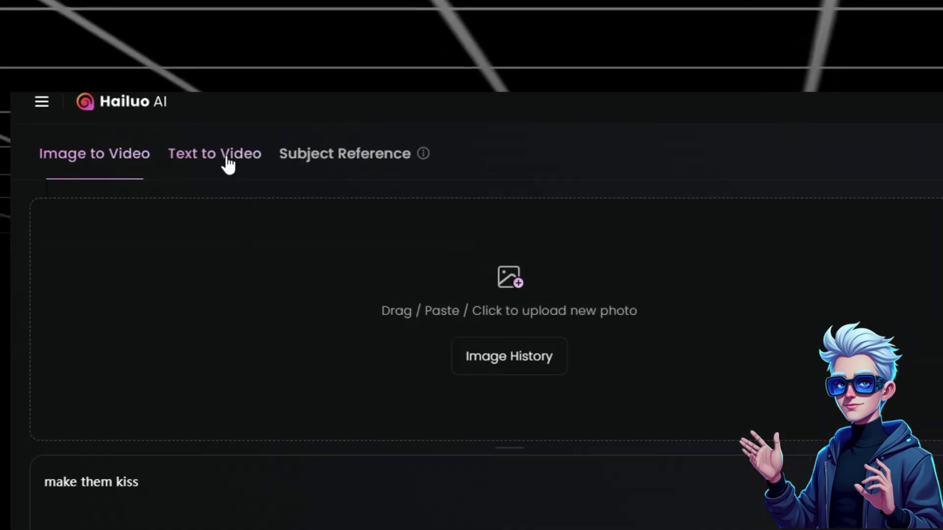
click(497, 356)
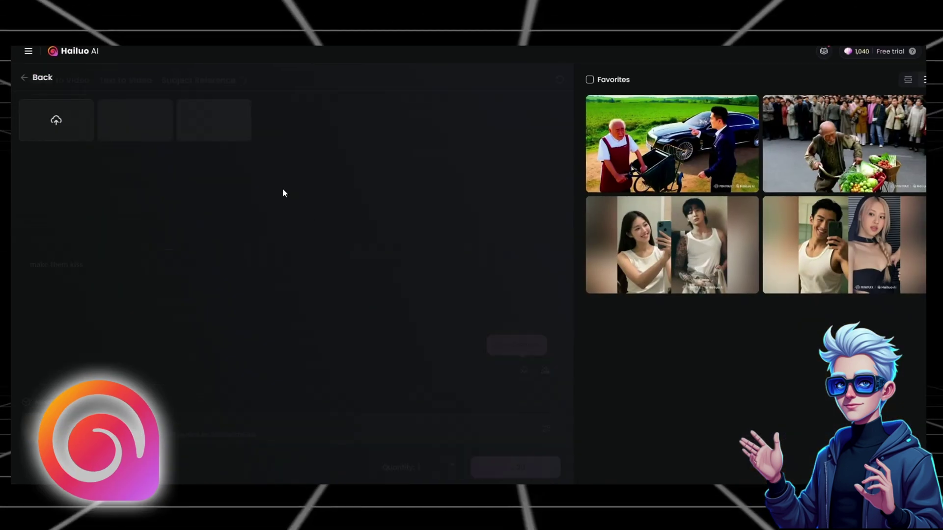
click(60, 121)
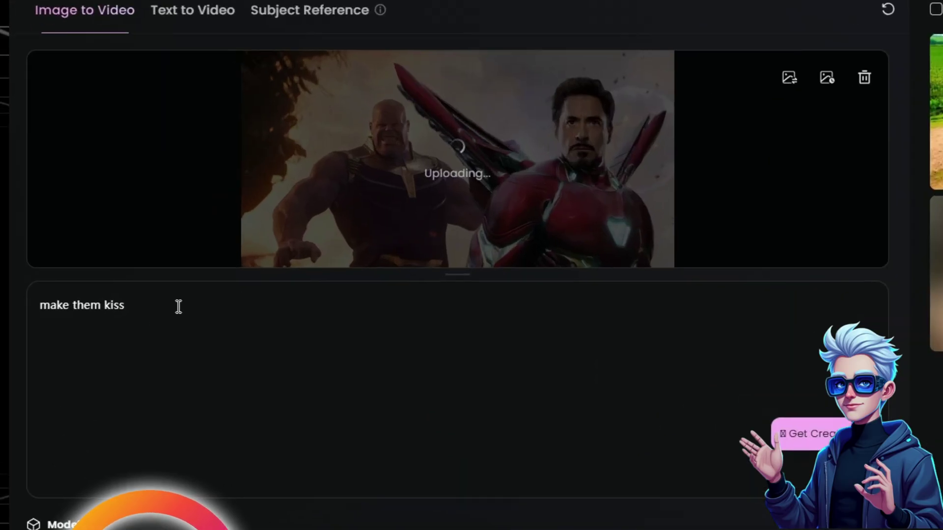
drag(149, 310, 28, 310)
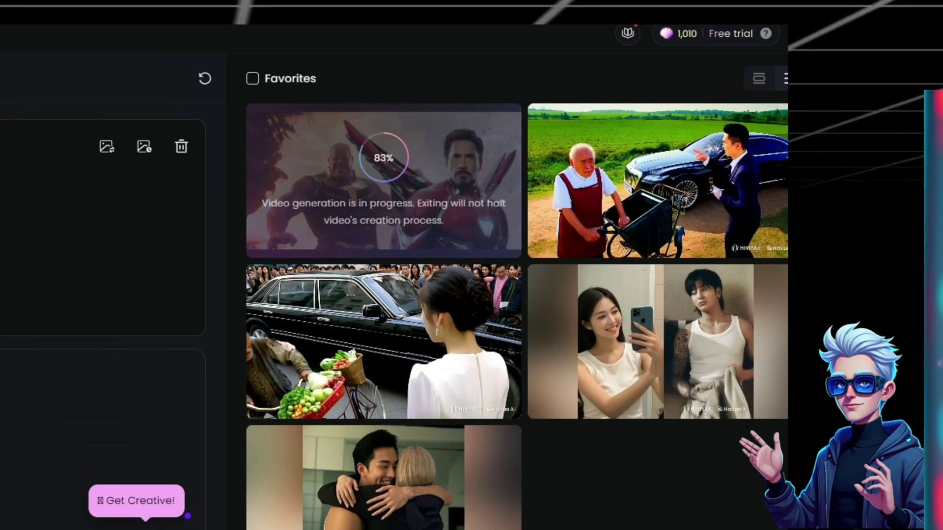
Open the generated Thanos and Iron Man video to watch it.
mouse_move(365, 200)
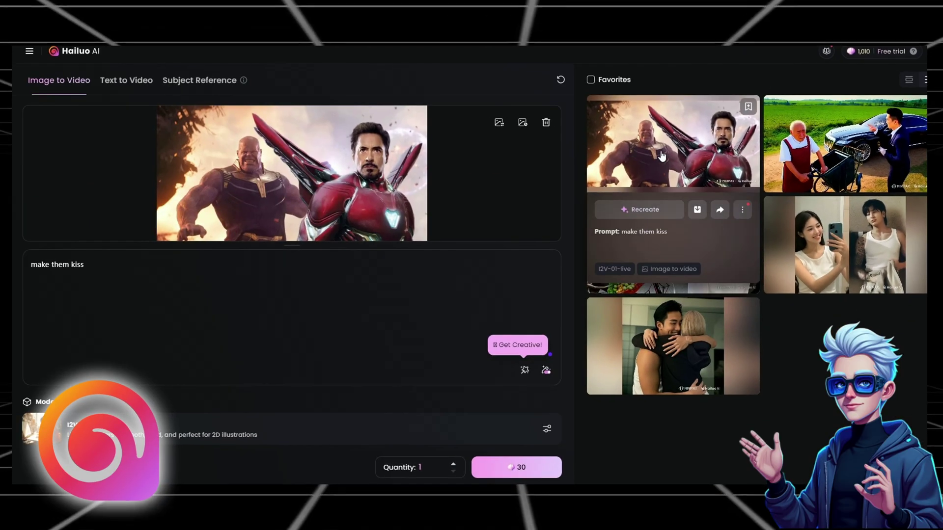
click(662, 156)
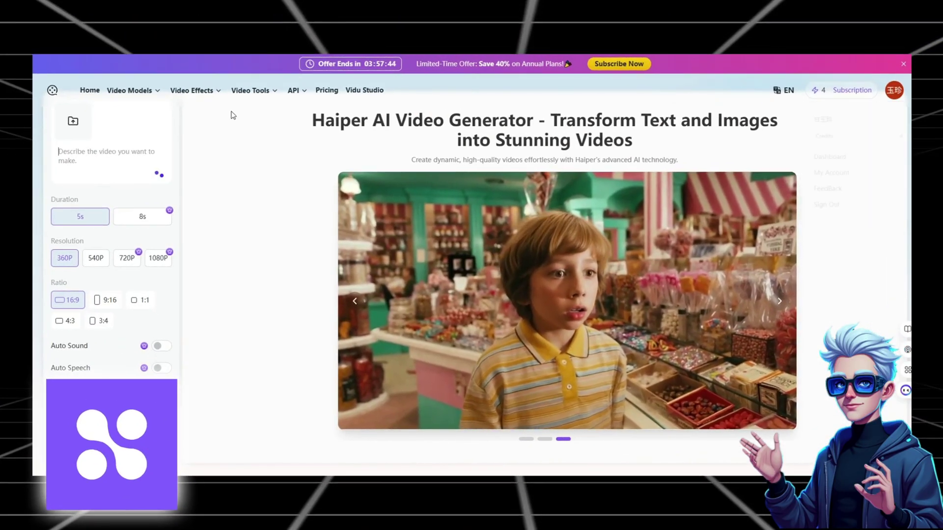
Switch to the Haiper AI video generator, set the resolution to 540P, and view the purple butterfly video.
mouse_move(201, 97)
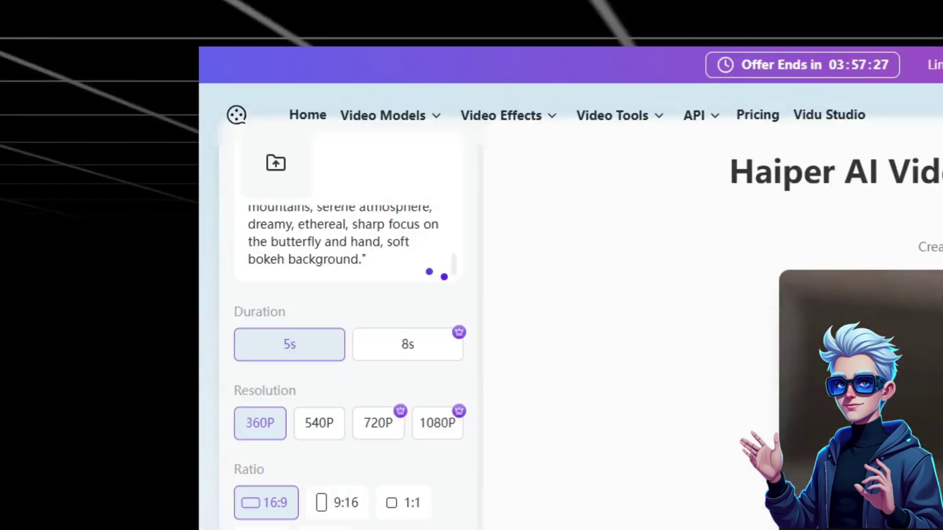
click(320, 423)
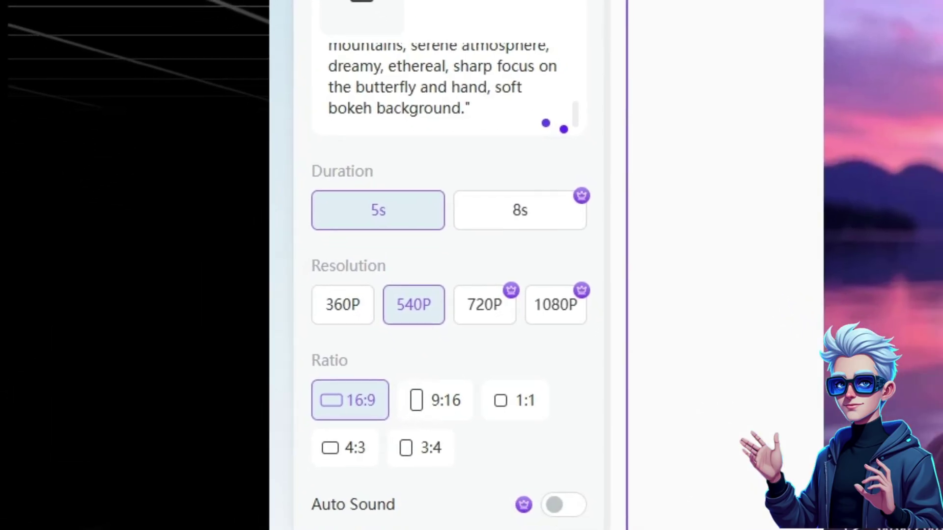
click(819, 506)
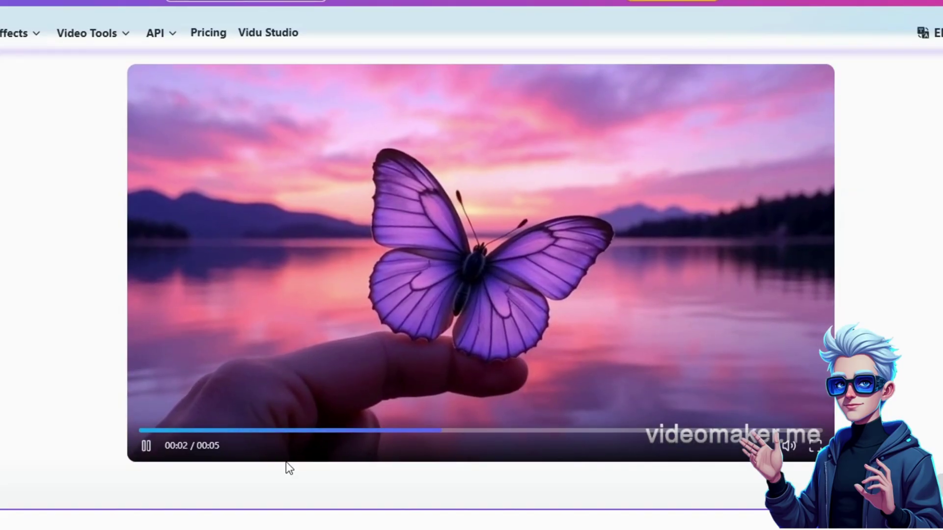
click(146, 446)
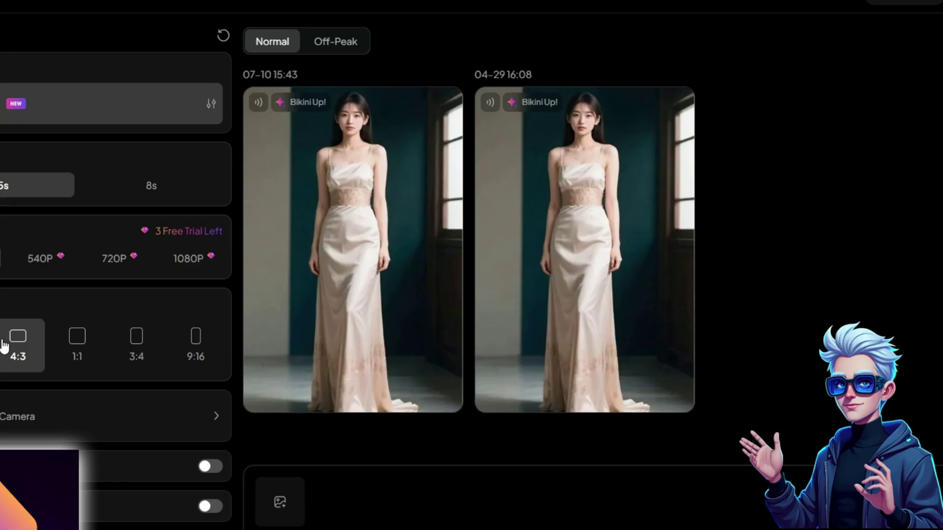
Switch to PixVerse, choose the 16:9 ratio for the video, and look over the home page.
click(113, 303)
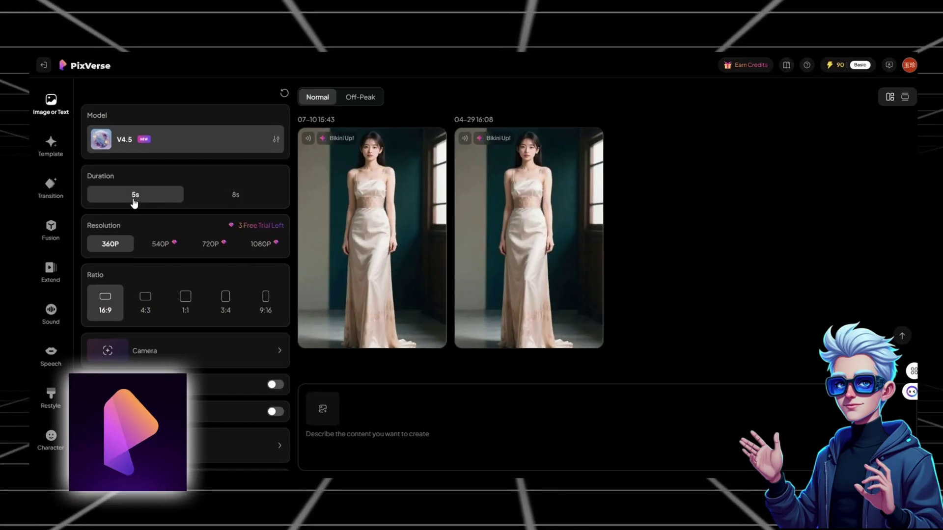
scroll(127, 258, down, 3)
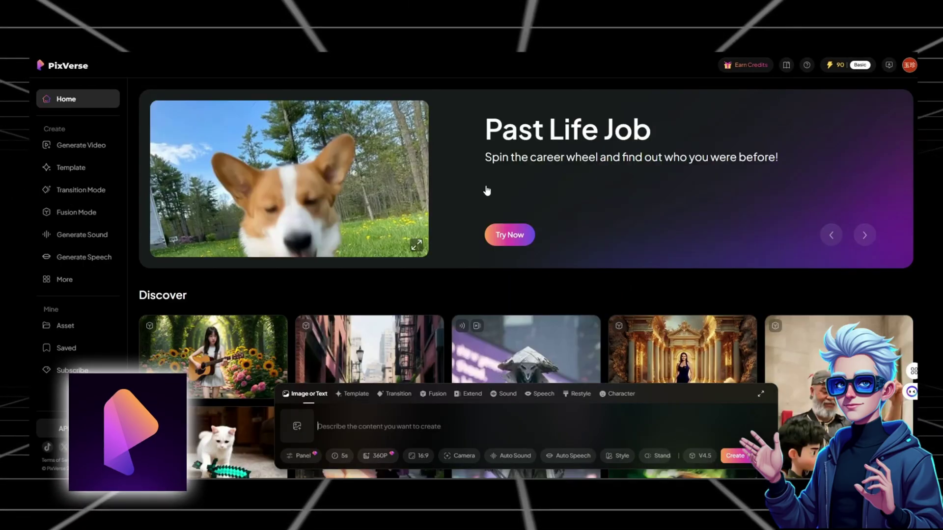
scroll(487, 191, down, 2)
scroll(482, 202, up, 2)
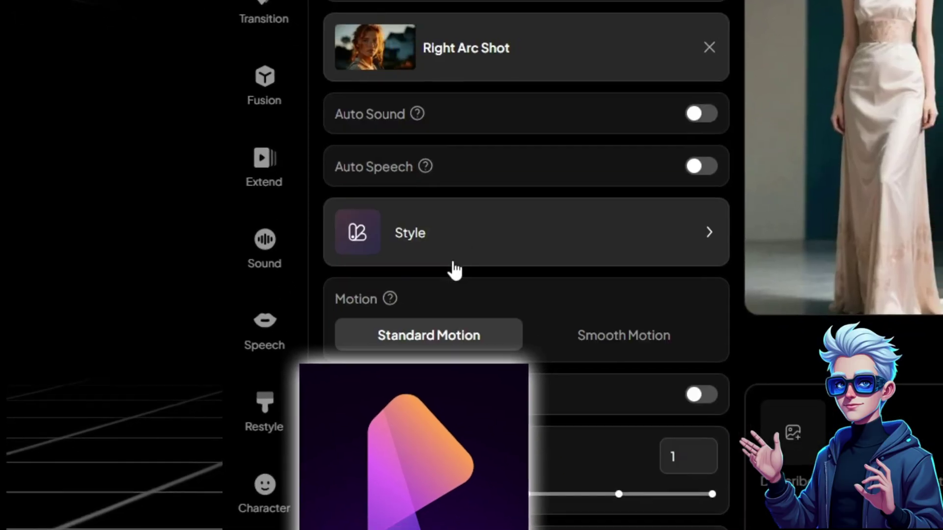
Apply the 3D Animation style to the PixVerse video.
click(474, 384)
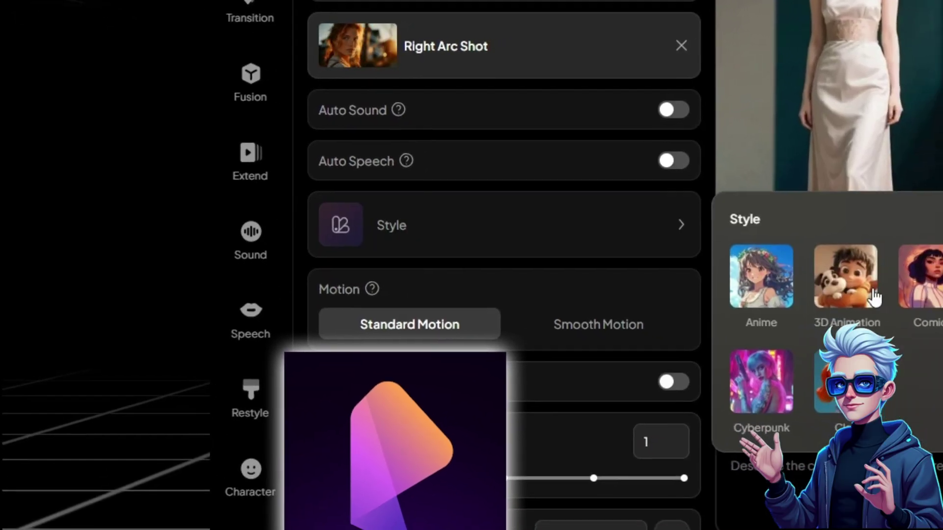
click(875, 297)
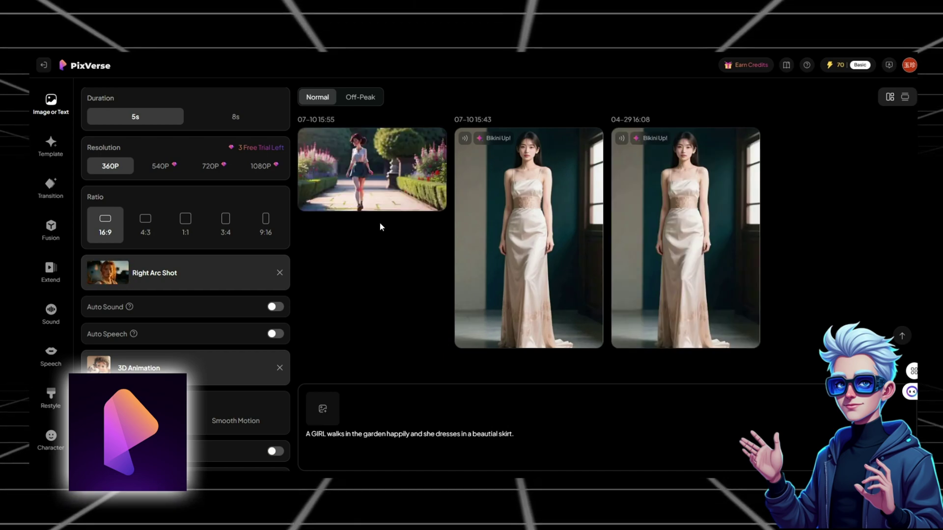
Watch the generated clips of the girl walking in the garden and return to the generation page.
click(371, 163)
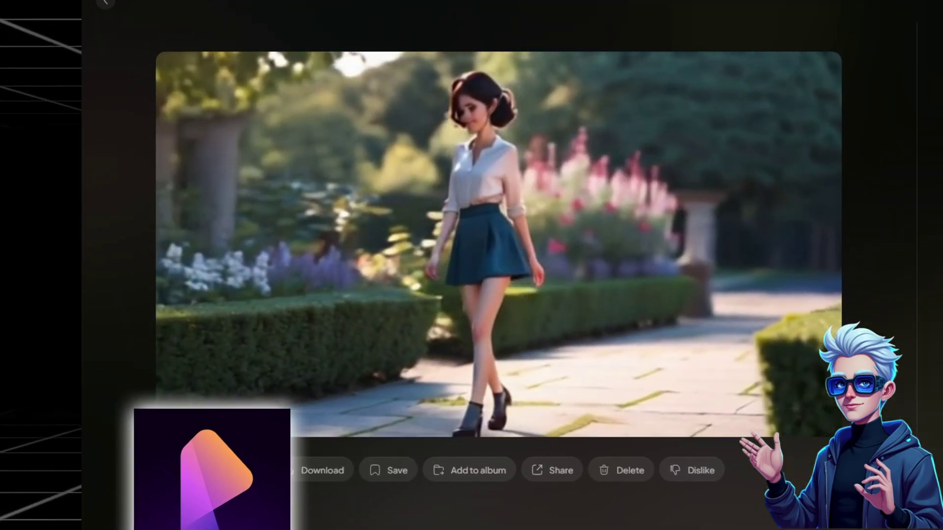
key(Escape)
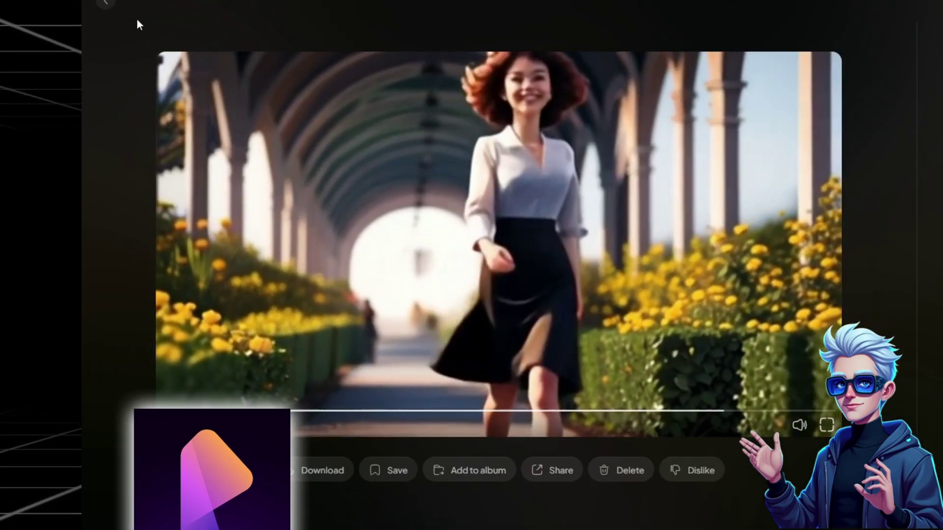
click(64, 46)
Try the 720P resolution and switch the video quality to 1080P.
click(211, 171)
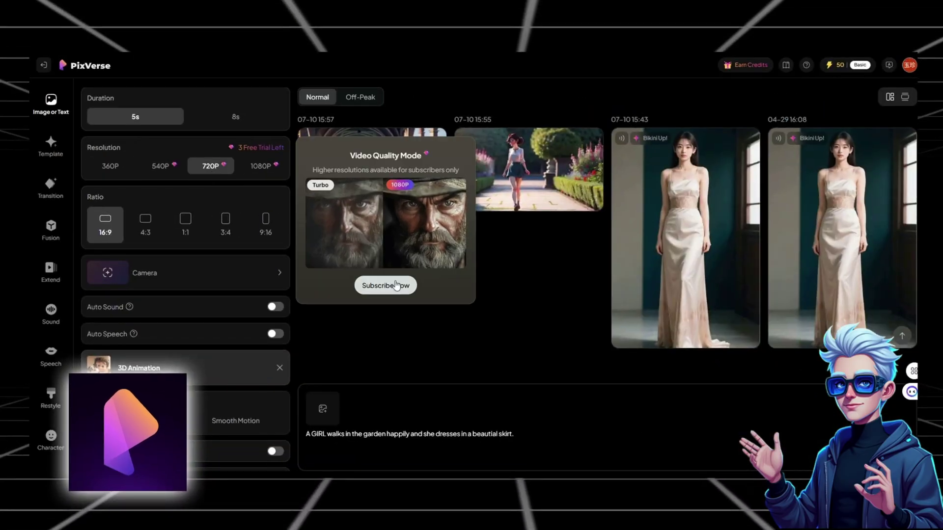
click(266, 167)
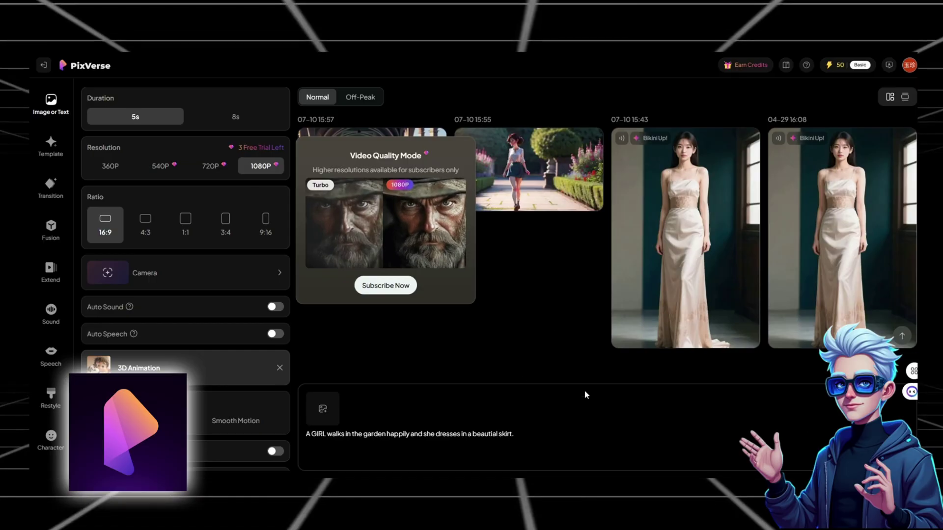